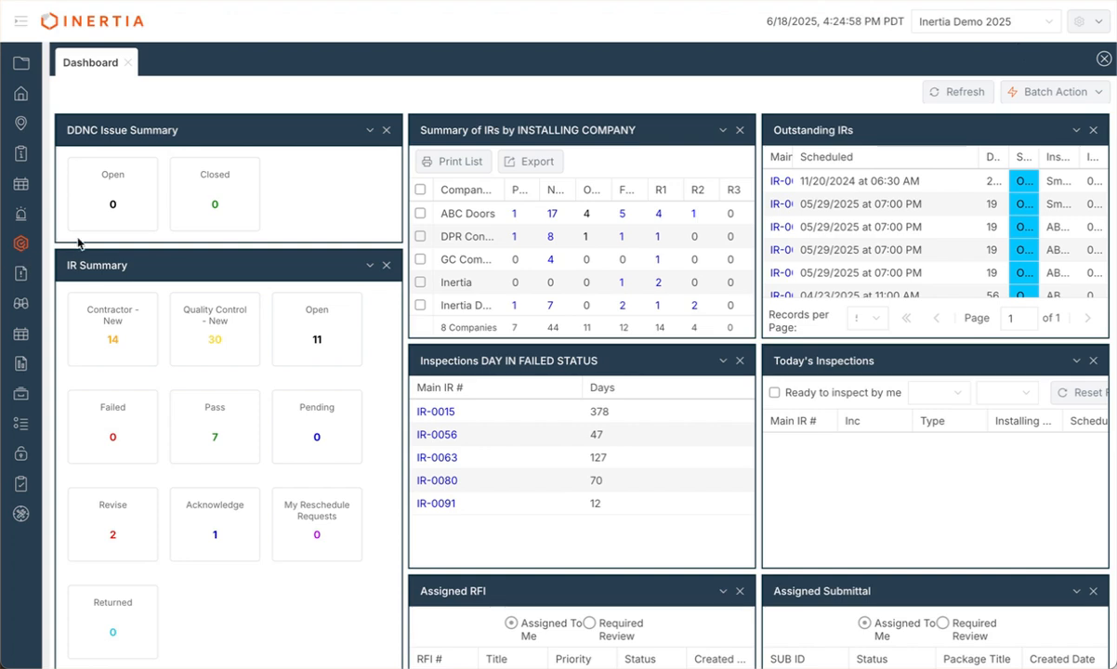
Step: Expand the sidebar menu and its Inspection section to show Add Inspection, IR Dashboard and IR Main List
click(19, 26)
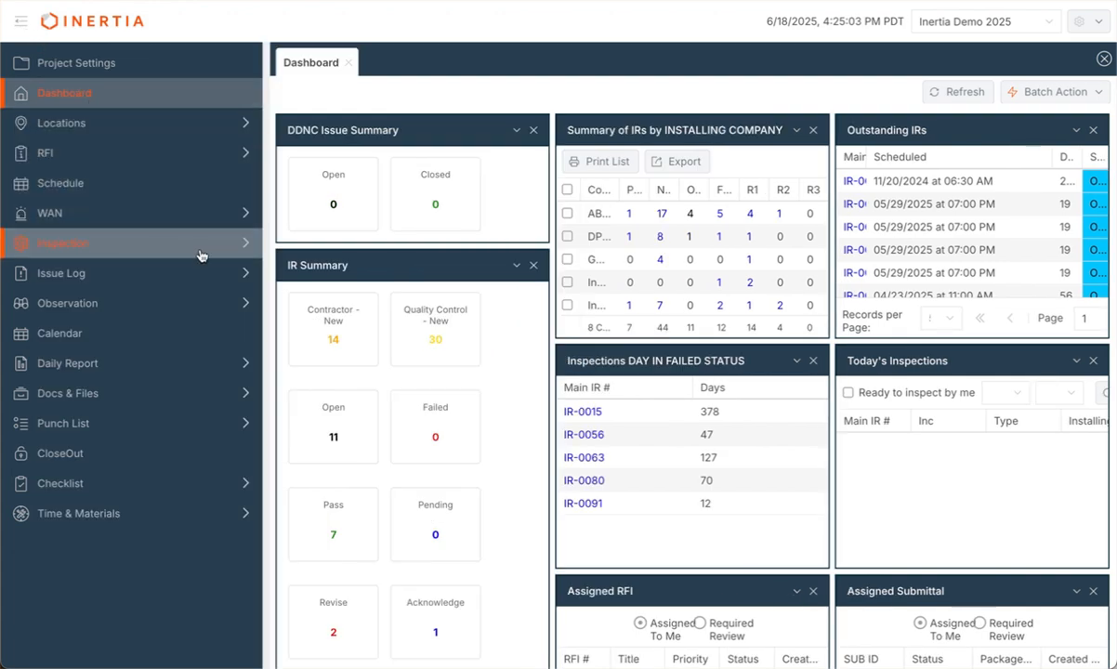
click(241, 253)
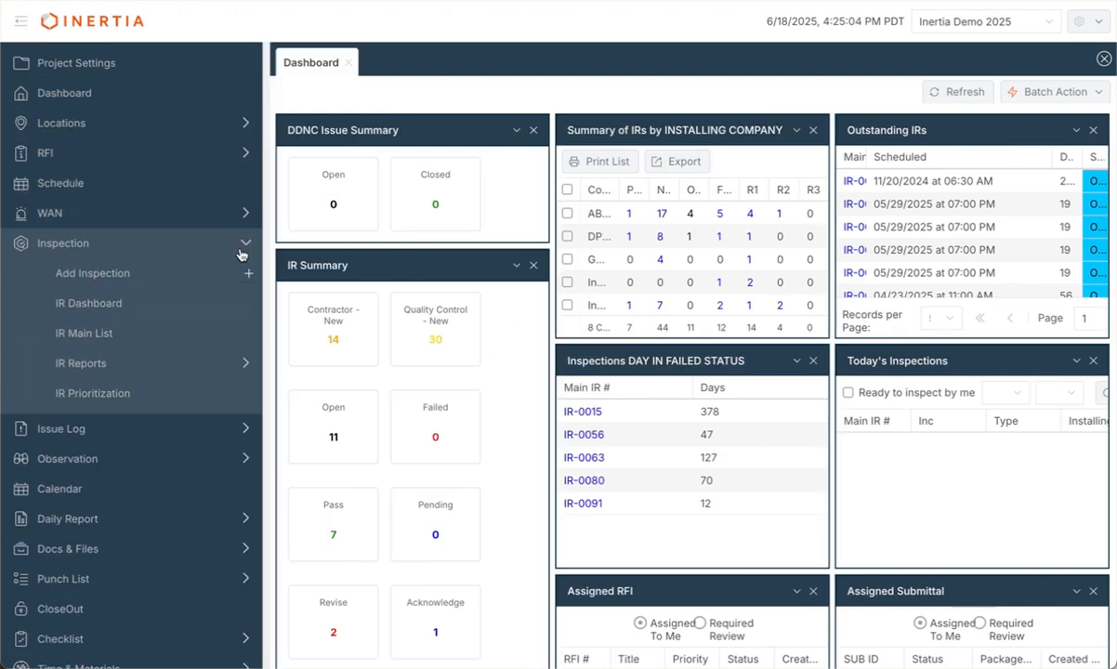
Step: Start a new inspection with permit CA H555555 - Hospital Remodel, installer Riley's Doors and TIO B-C1 Concrete
click(186, 275)
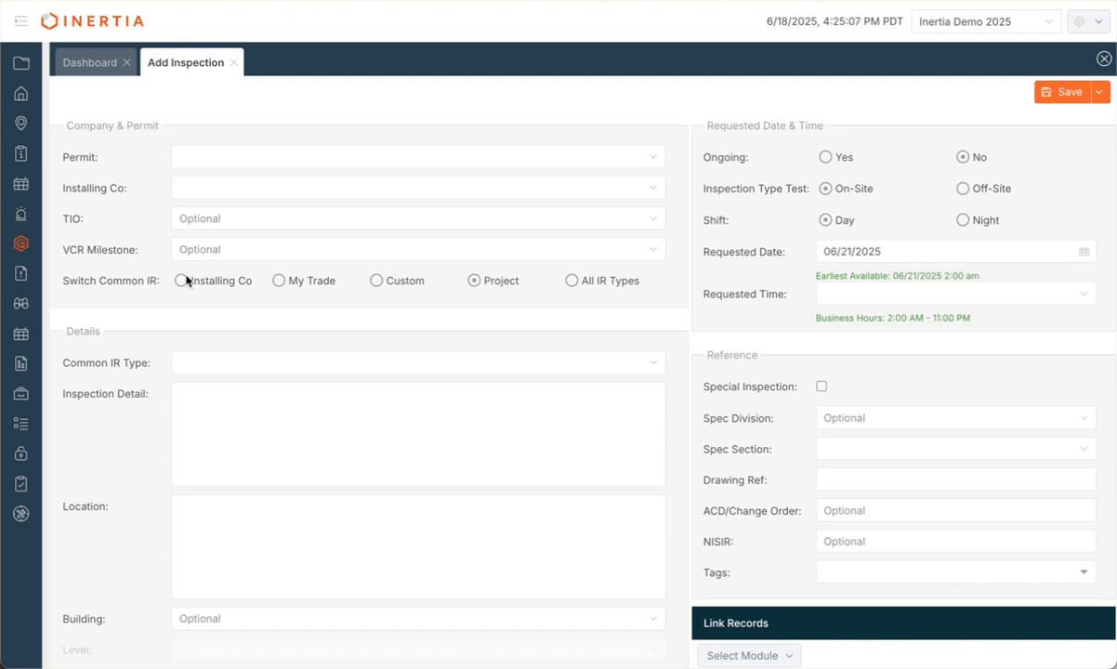
click(656, 158)
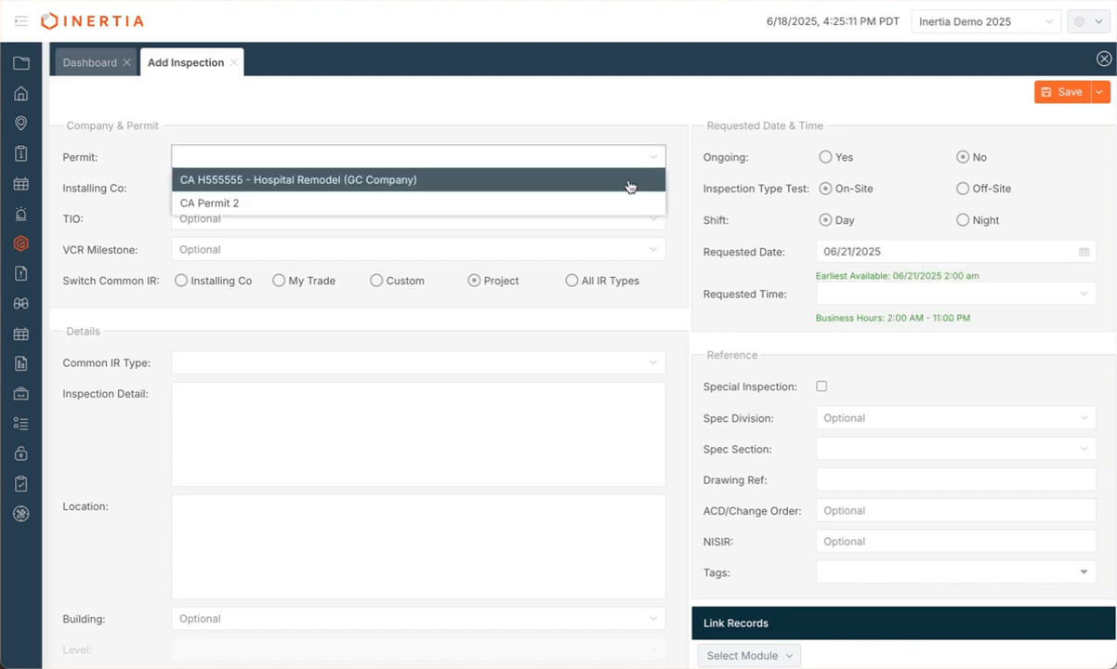
click(629, 185)
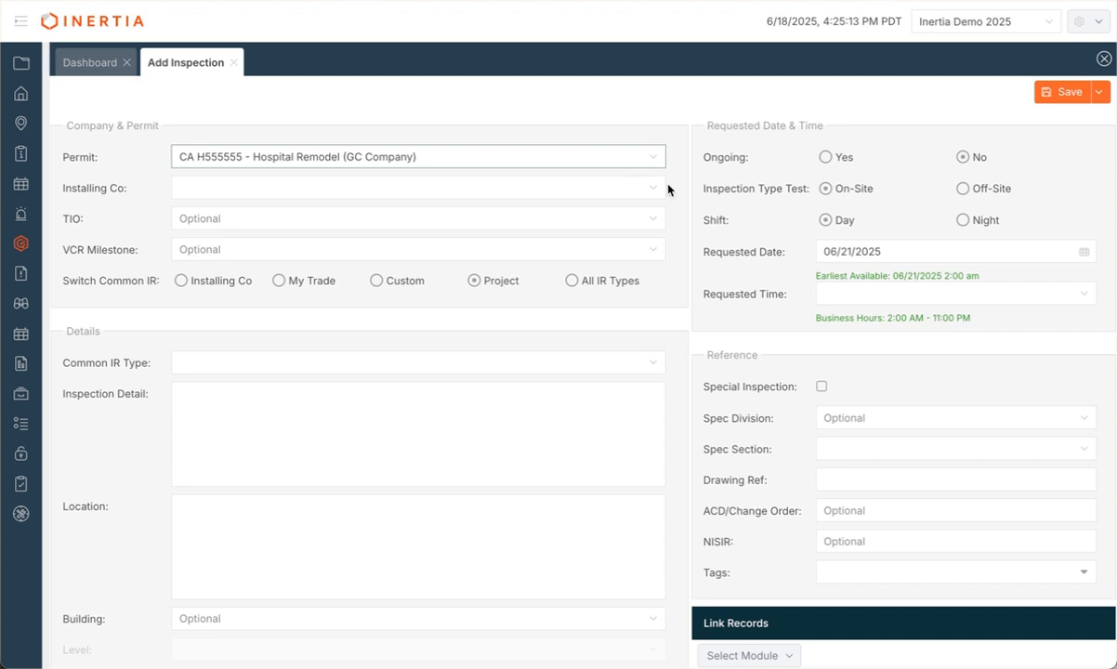
click(660, 189)
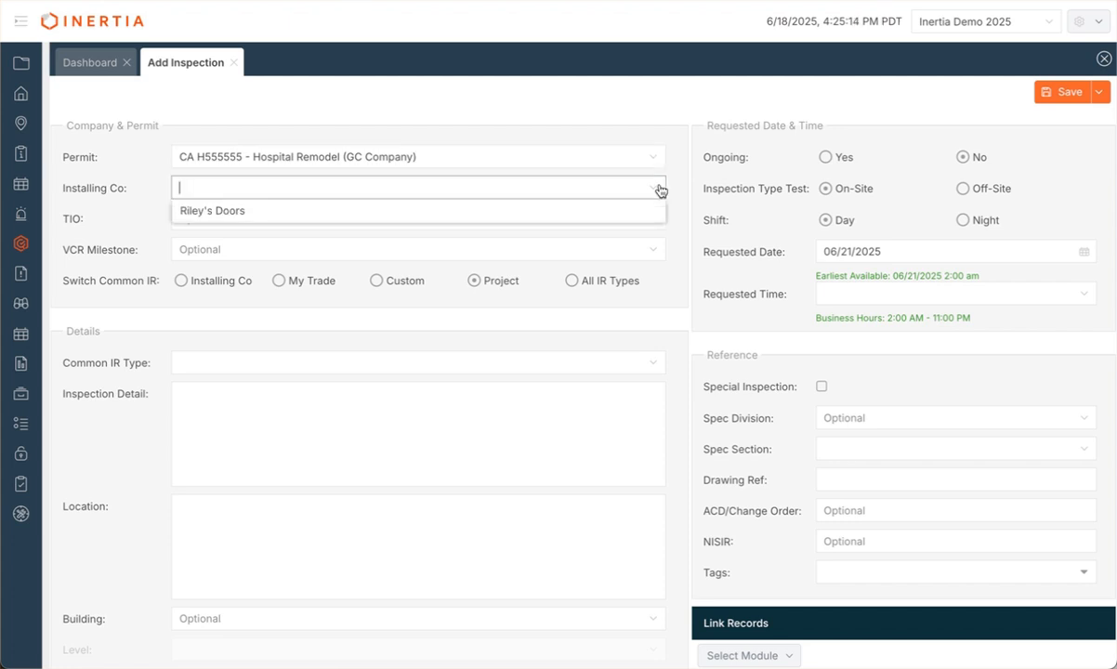
click(560, 213)
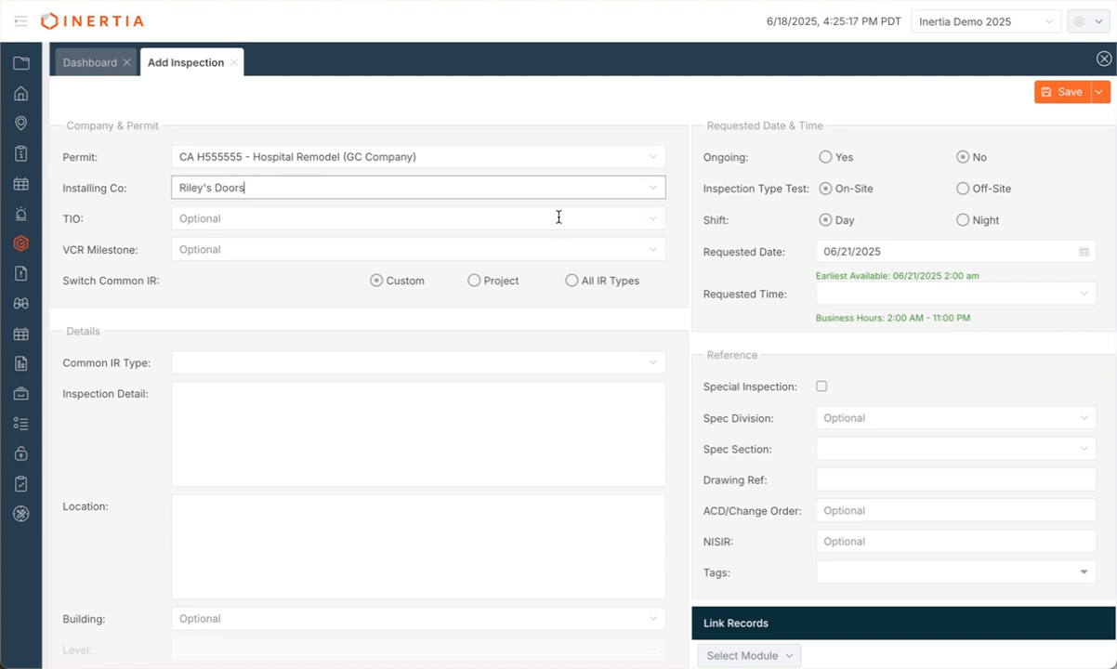
click(494, 217)
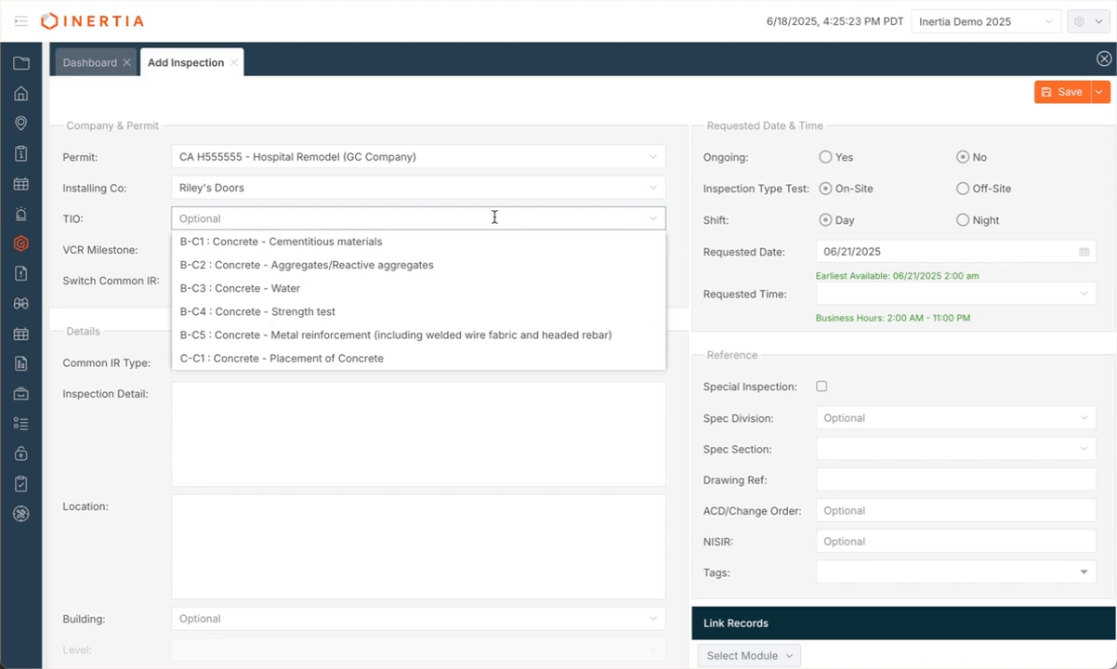
click(469, 245)
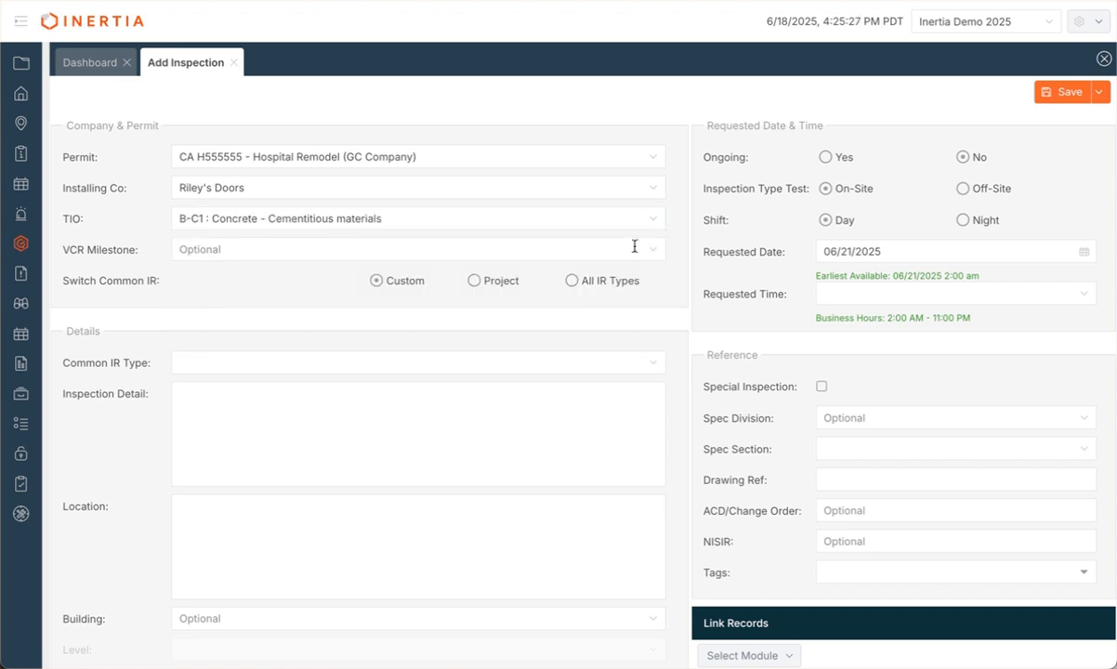
click(635, 247)
Step: Set VCR milestone to VCR 1, switch Common IR to All IR Types, and search 'concrete'
click(603, 273)
click(531, 362)
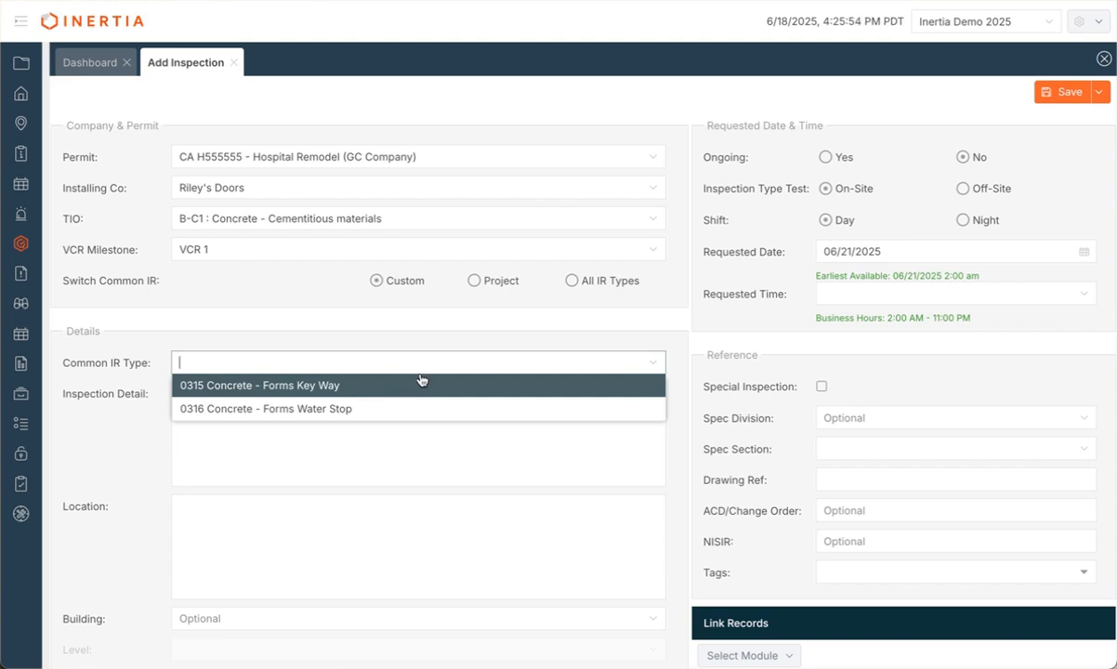
click(474, 284)
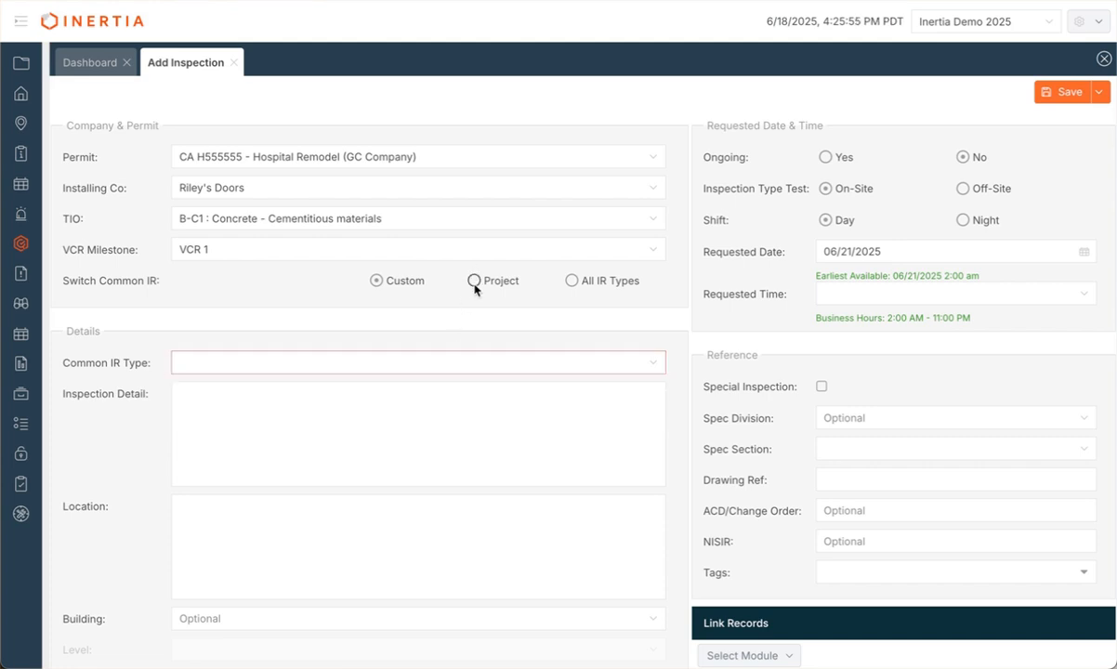
click(654, 365)
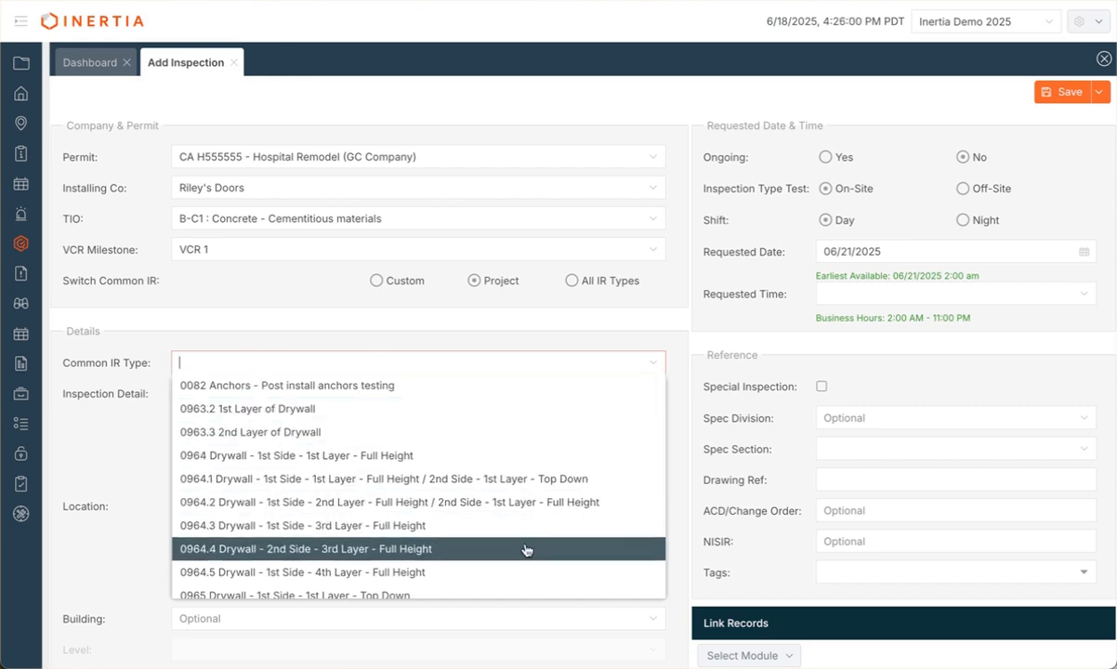
click(565, 311)
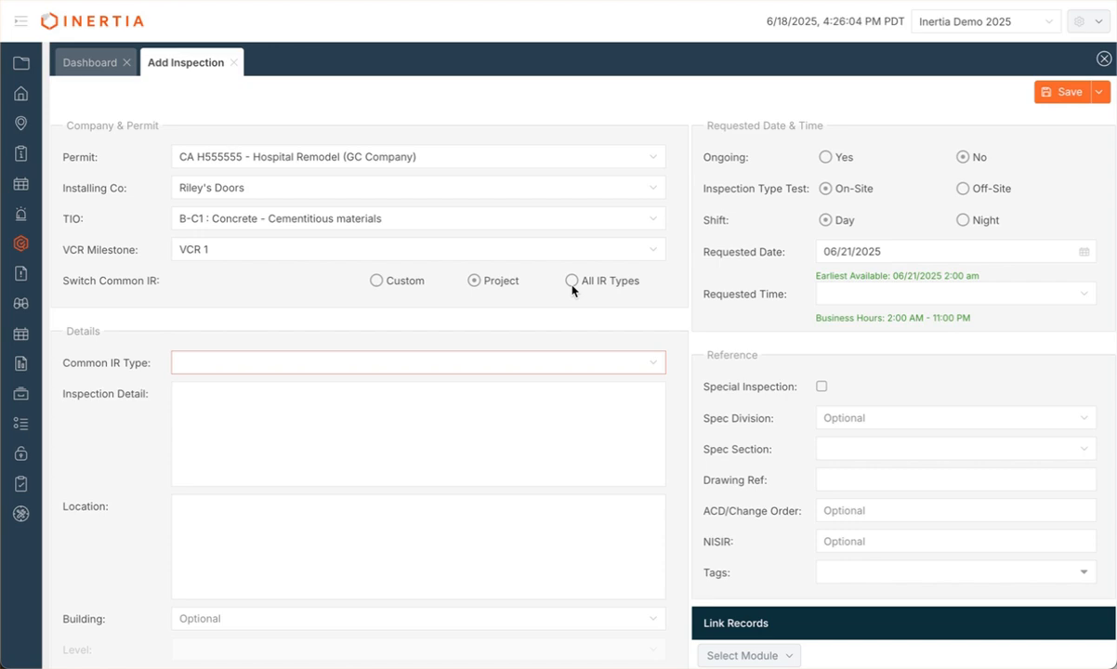
click(571, 283)
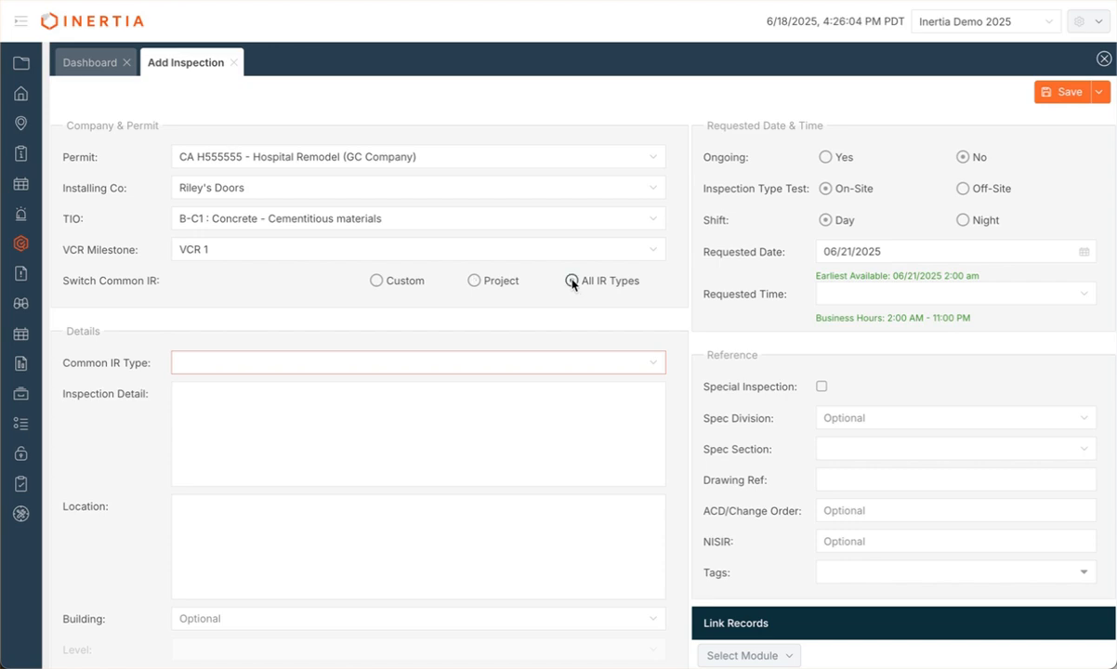
click(553, 357)
text(conc)
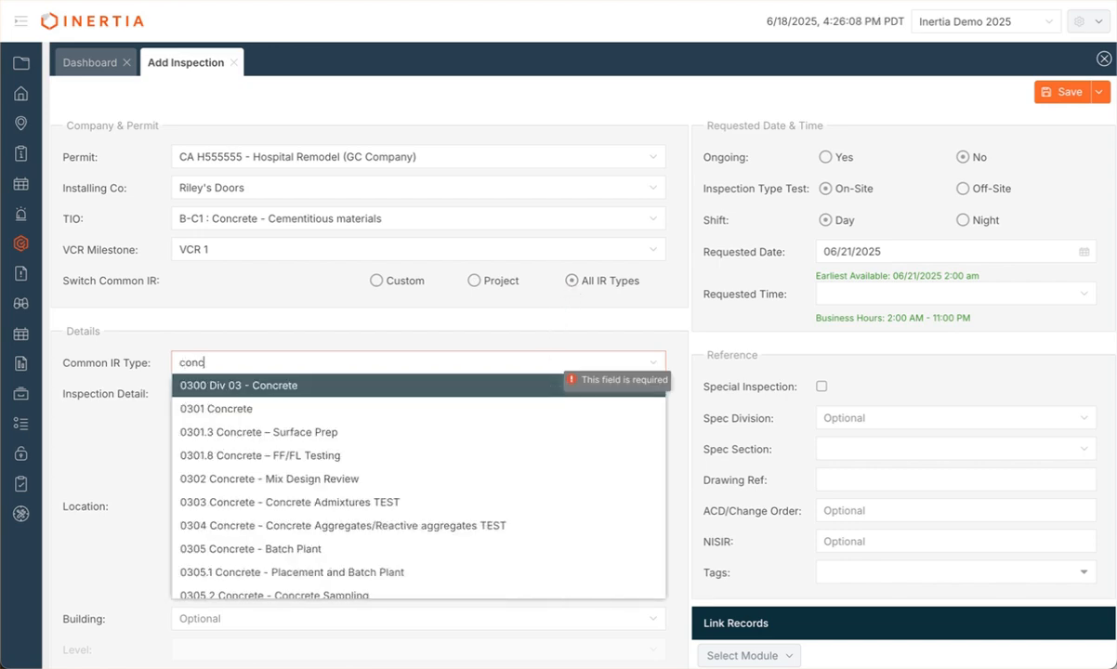
text(rete - Seismic Reinforcement)
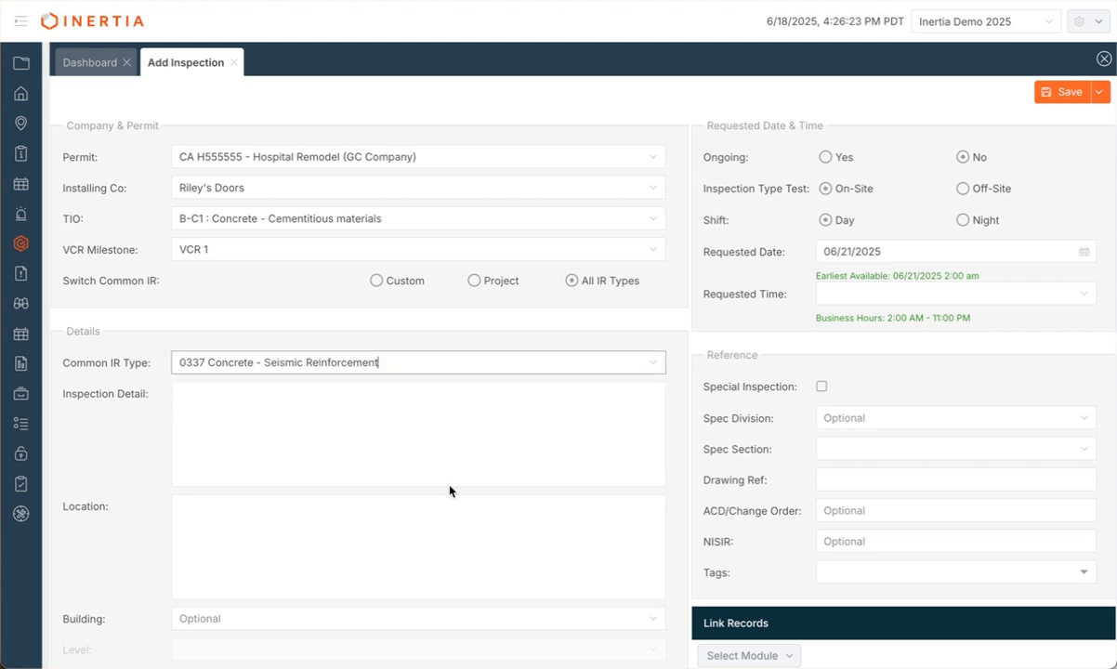
Step: Choose Inertia ICD Levels Building and Level 1 as the inspection's building and level
click(424, 441)
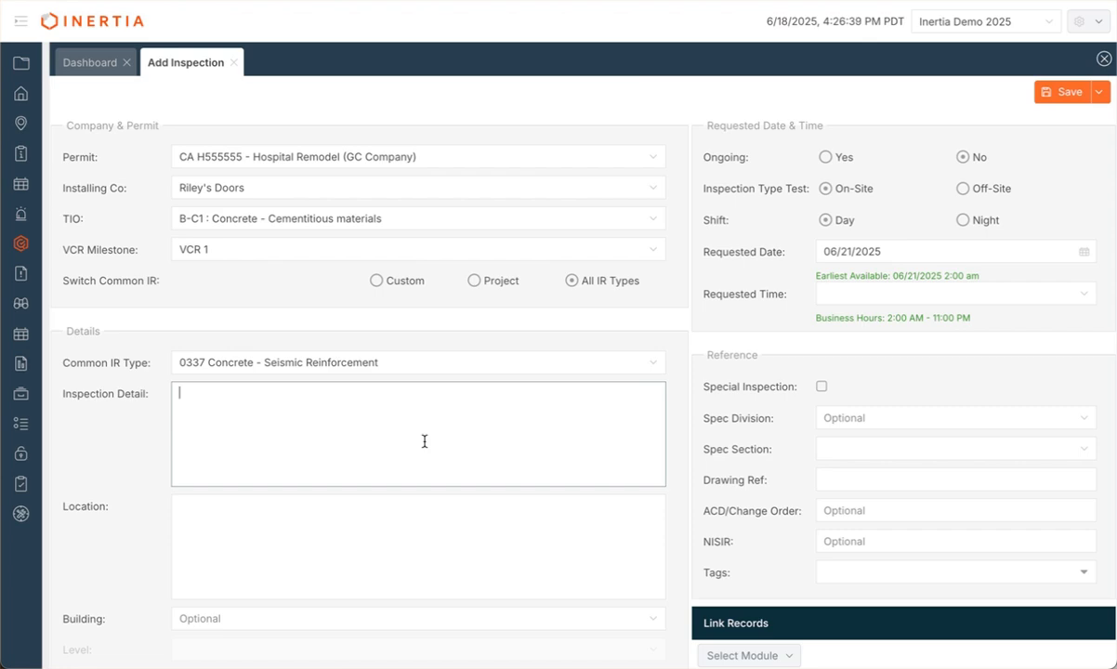
scroll(425, 441, down, 2)
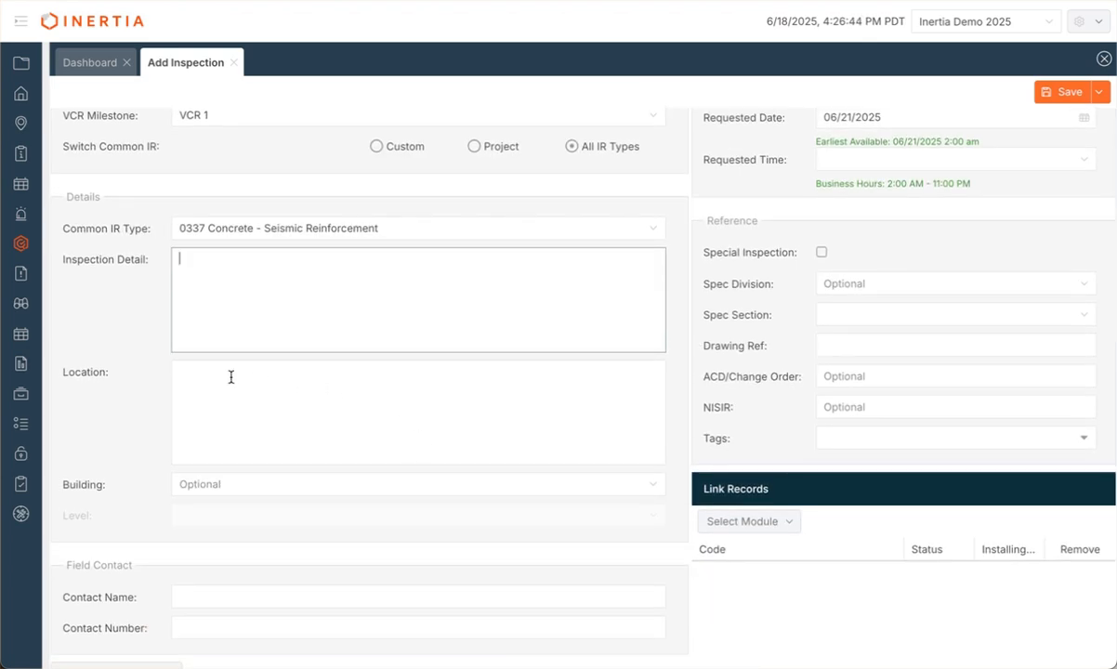
click(230, 377)
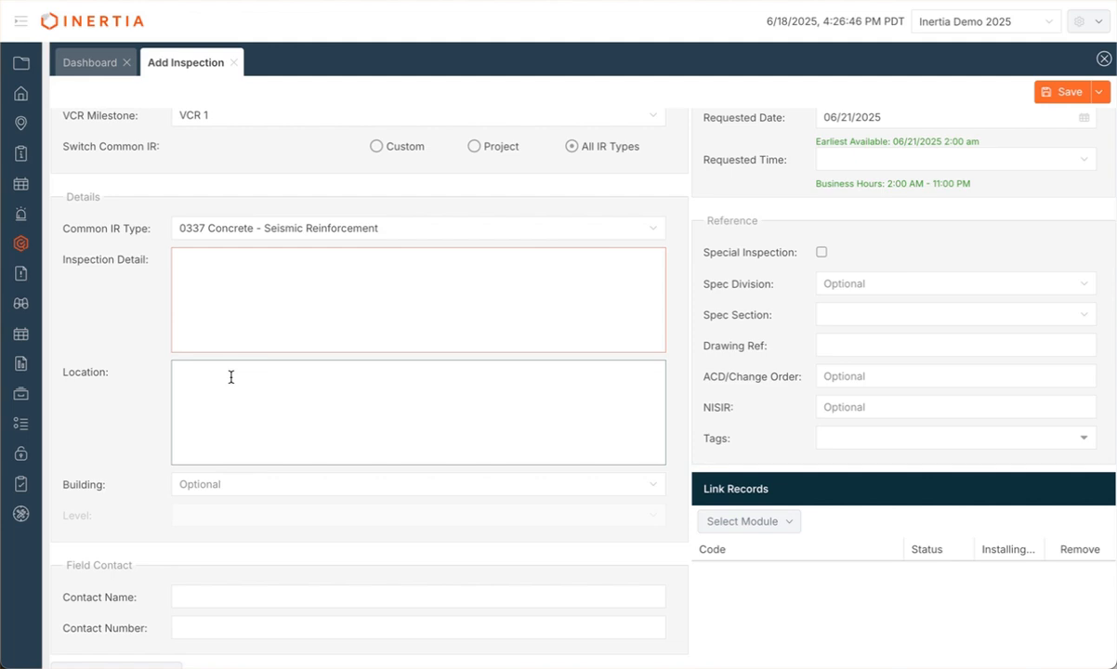
scroll(230, 376, down, 1)
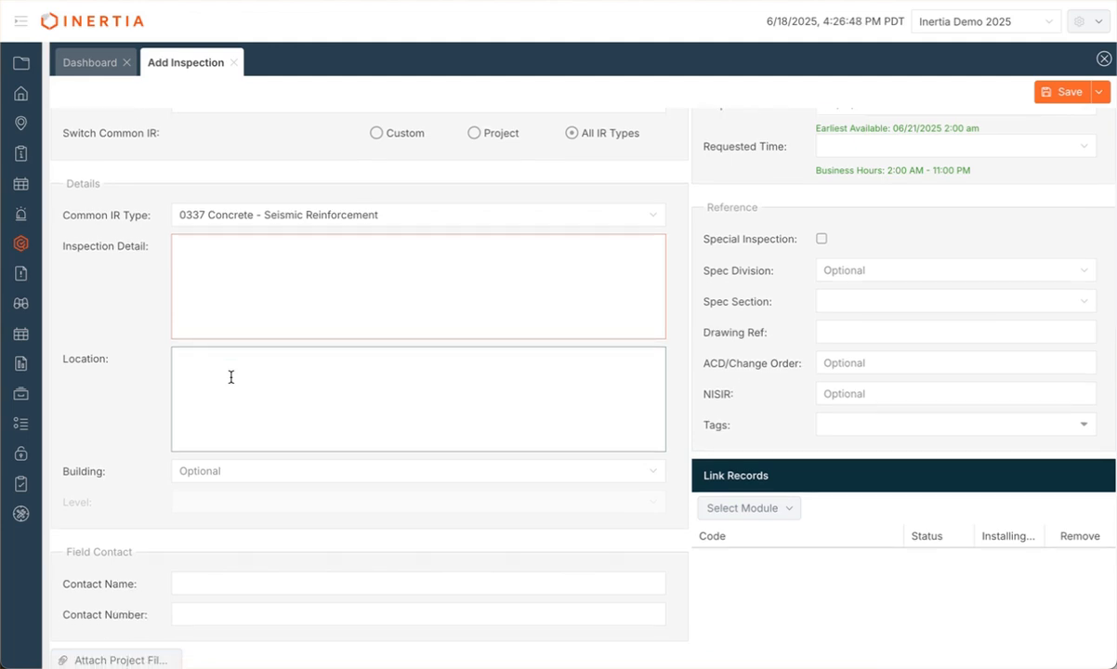
scroll(231, 376, down, 2)
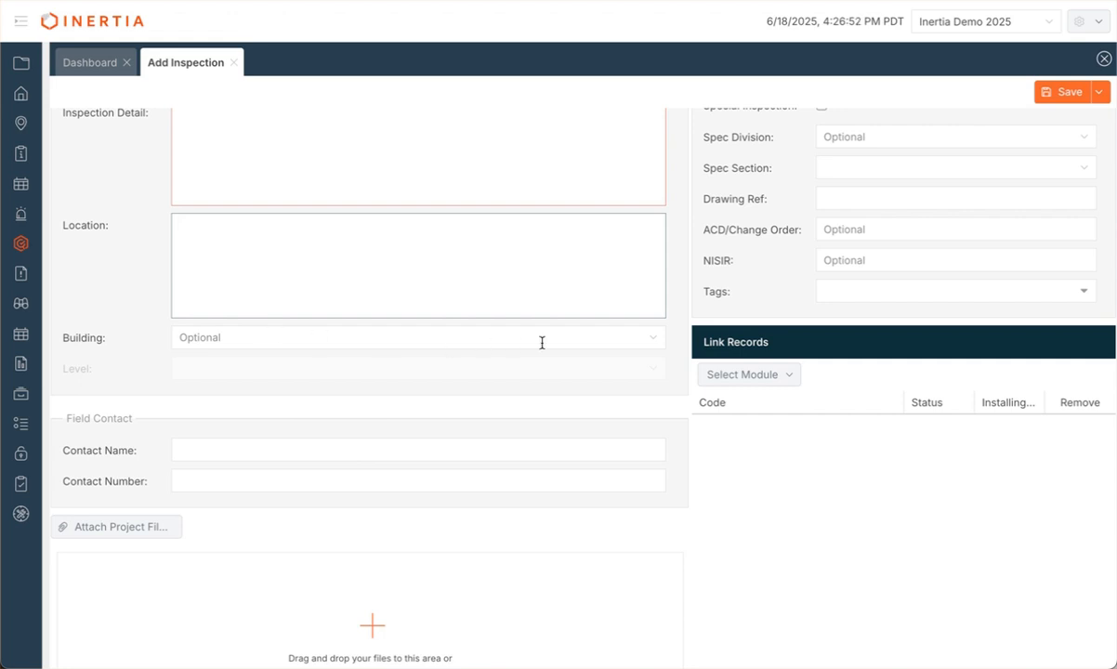
click(655, 340)
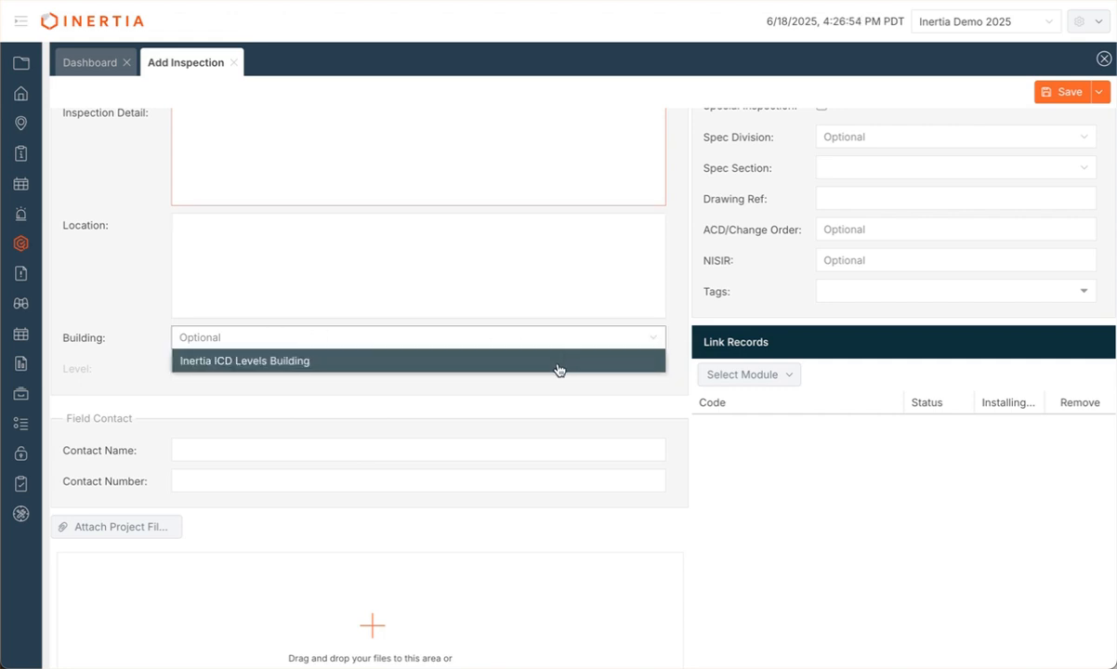
click(558, 362)
click(655, 374)
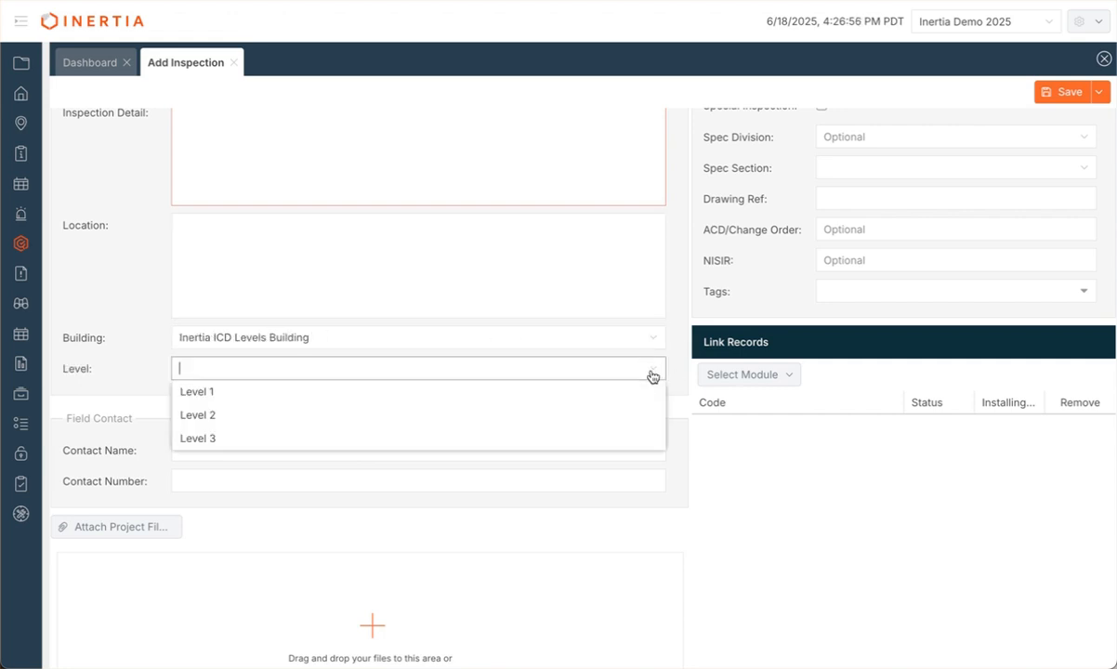
click(638, 390)
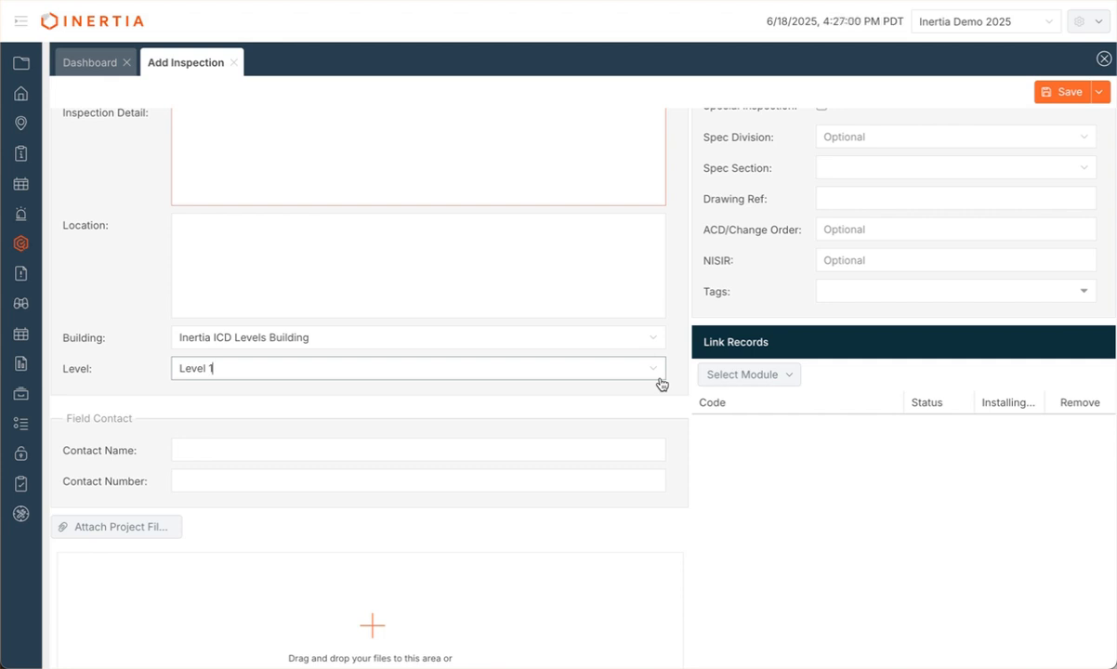
scroll(621, 467, down, 1)
scroll(620, 469, down, 1)
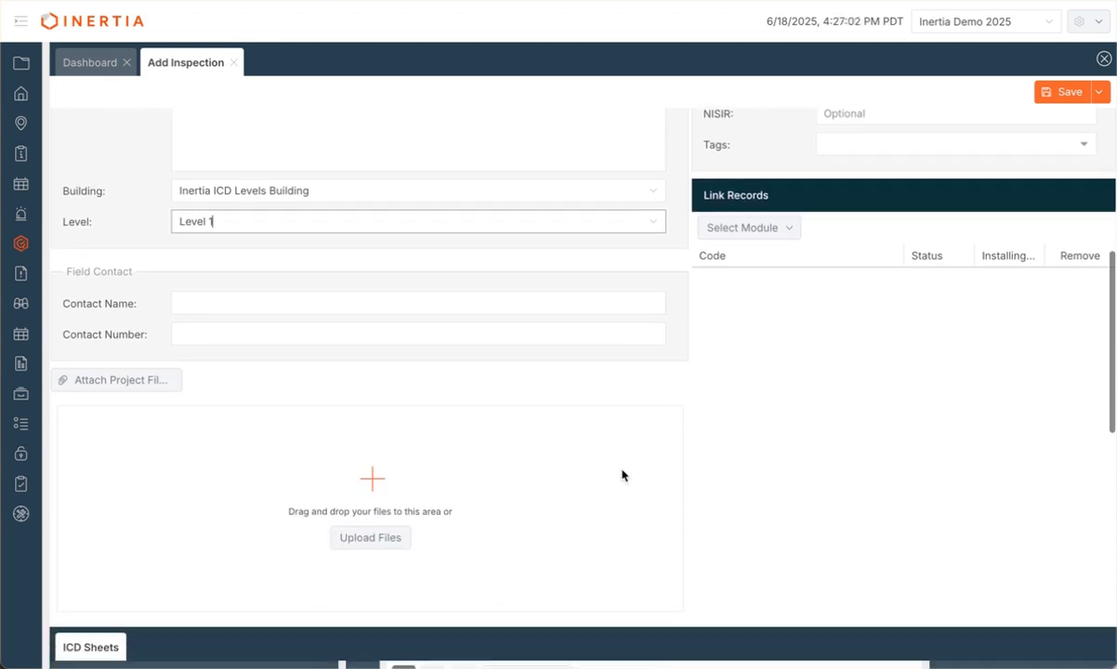
Step: Enter the field contact's name and phone number
click(449, 288)
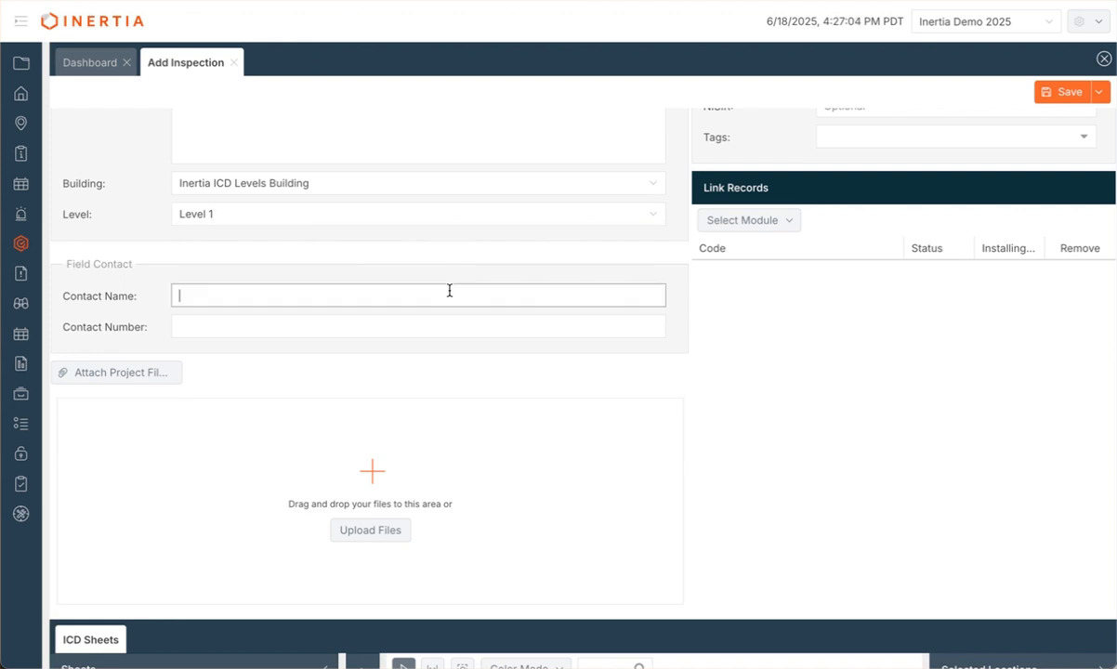
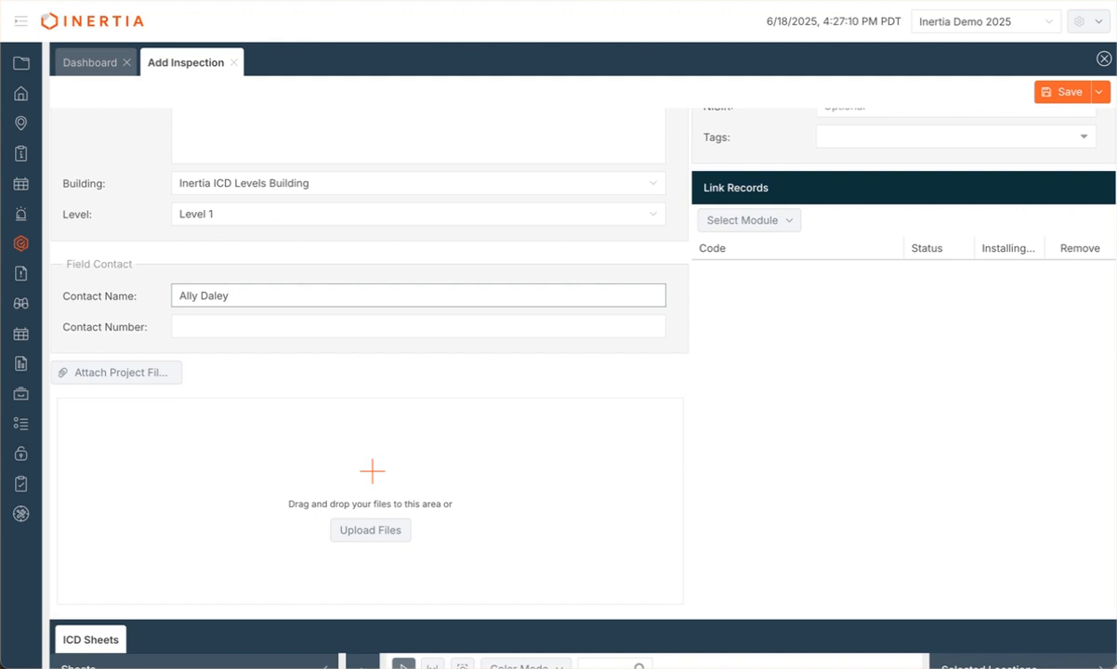
click(399, 327)
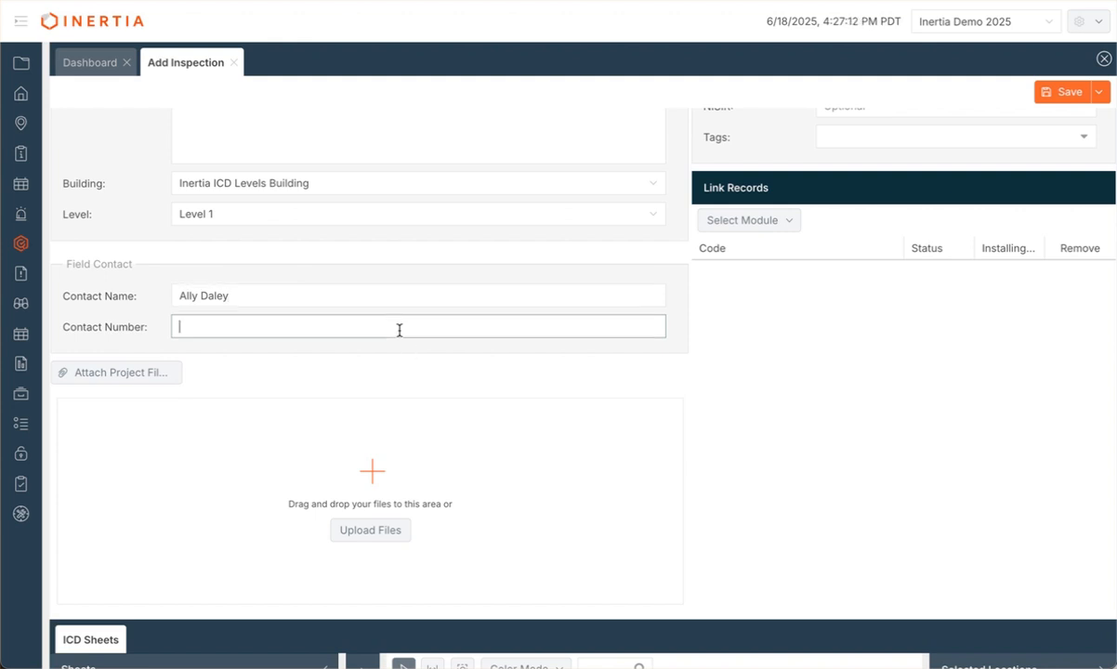
text(555-555-5555)
scroll(555, 375, down, 1)
scroll(555, 375, down, 1)
scroll(555, 375, down, 1)
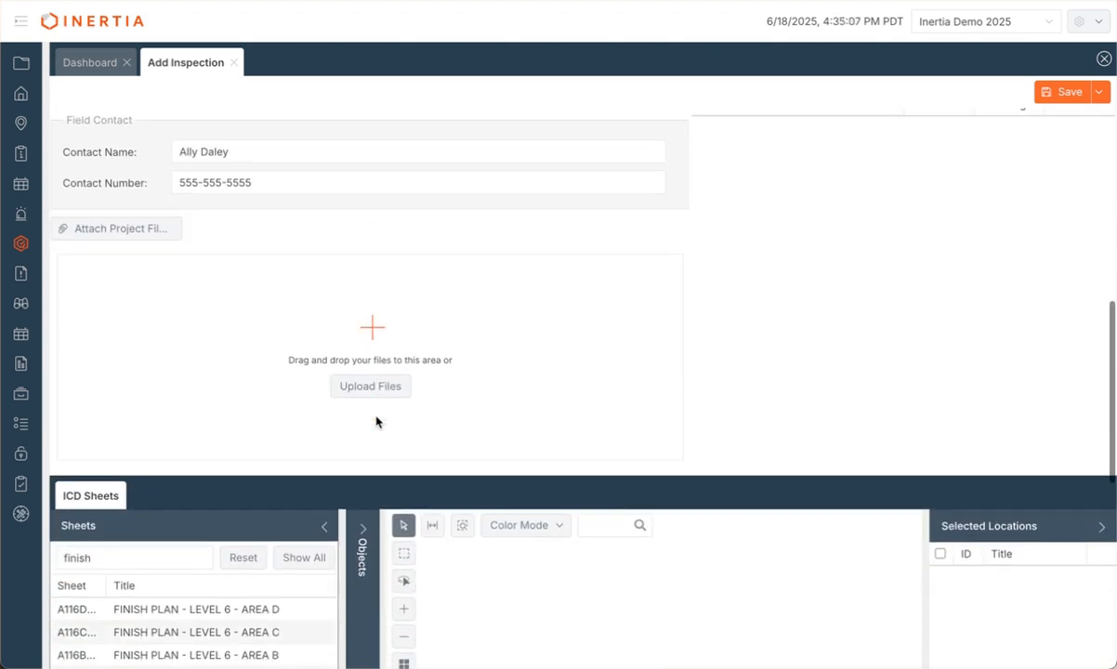
Step: Find the Level 5 Area C finish plan sheet and pick patient room H5016 as a location
scroll(373, 420, down, 2)
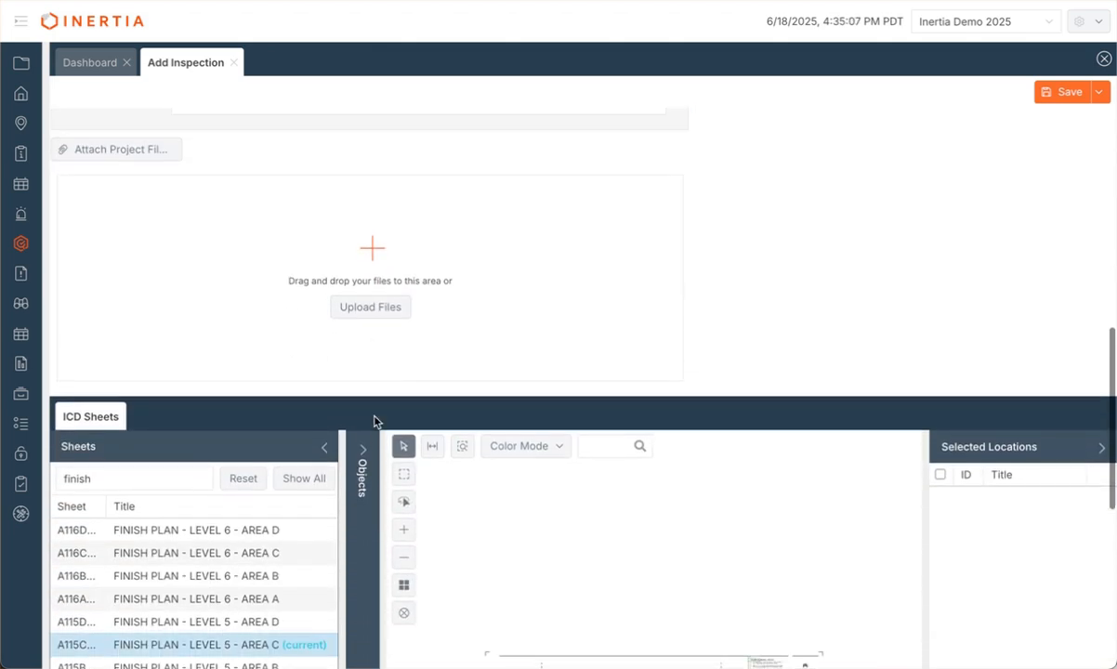
scroll(374, 420, down, 3)
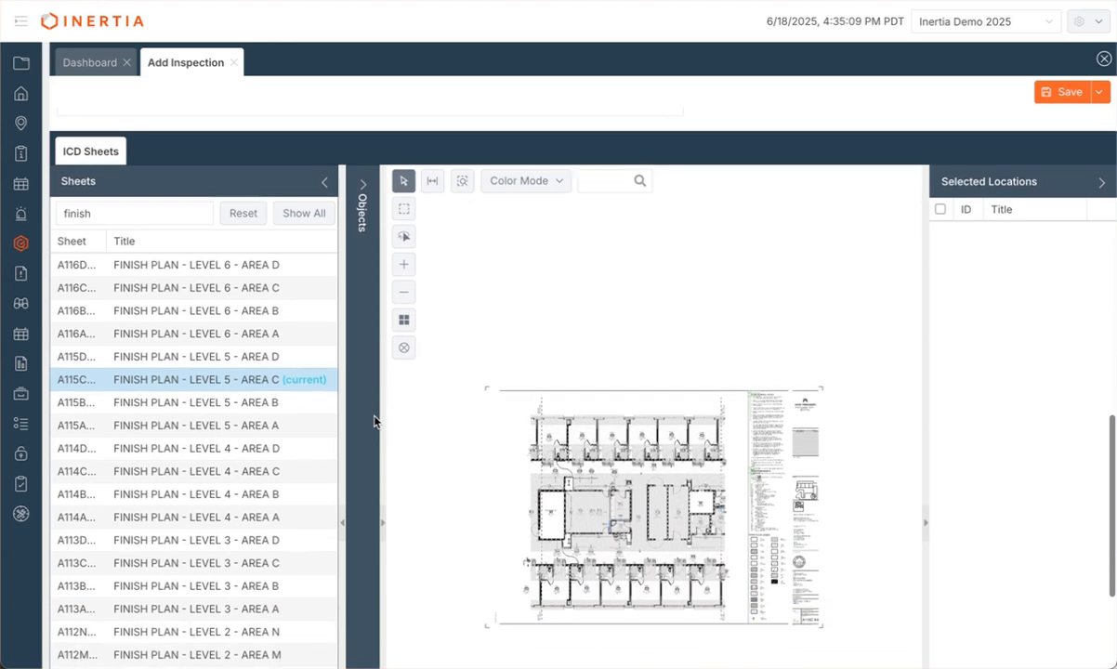
scroll(374, 420, up, 1)
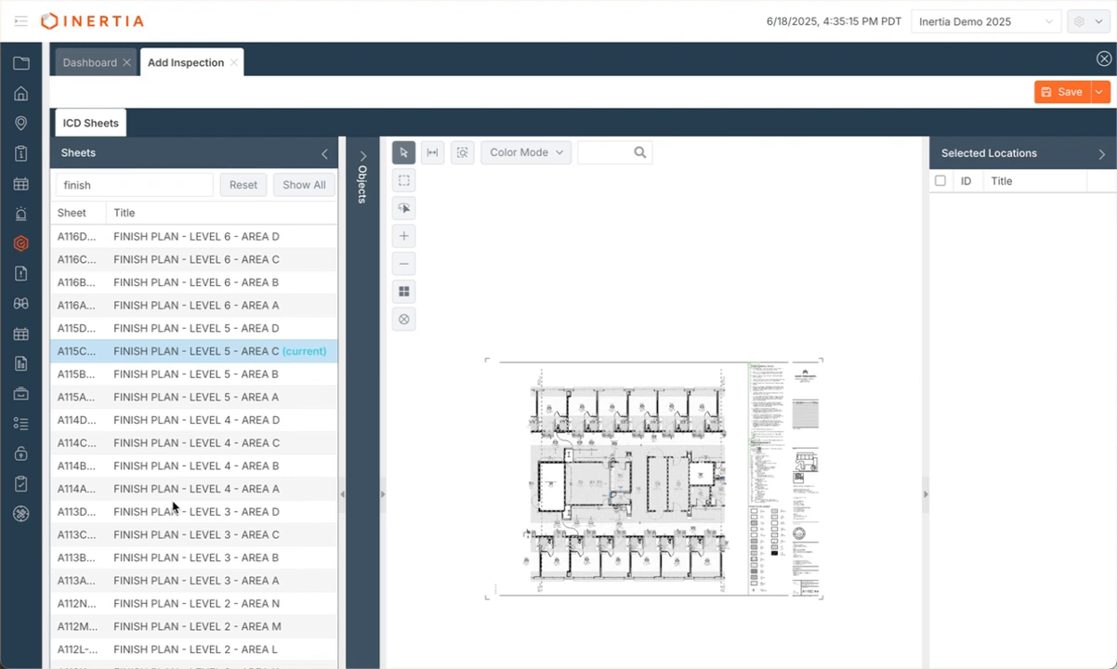
click(117, 188)
mouse_move(111, 353)
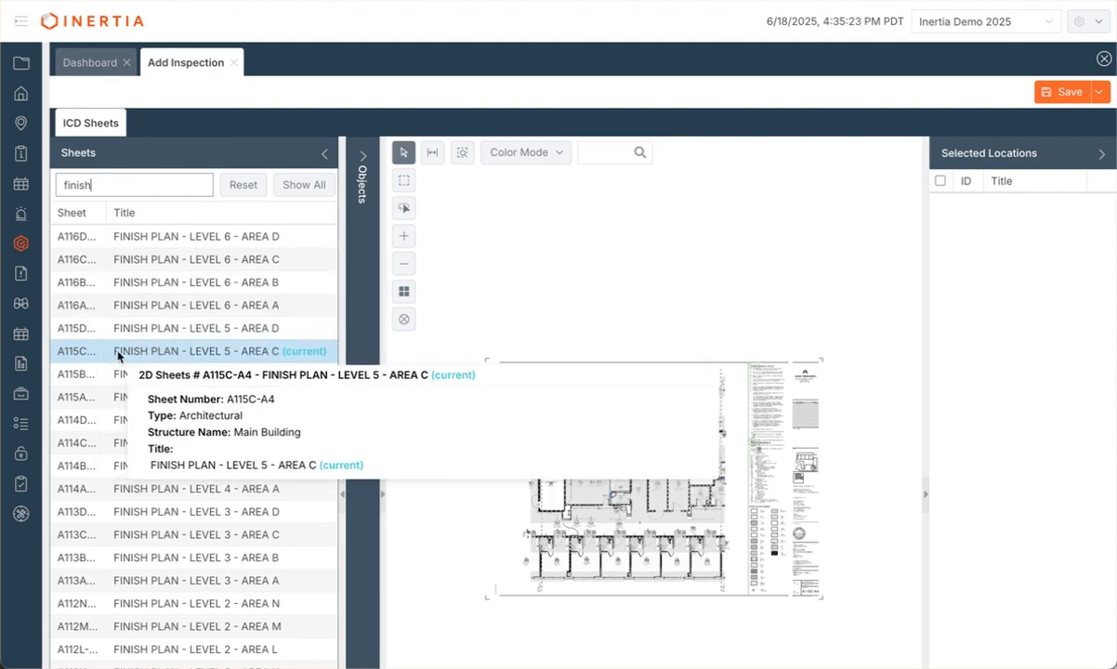
scroll(640, 448, up, 5)
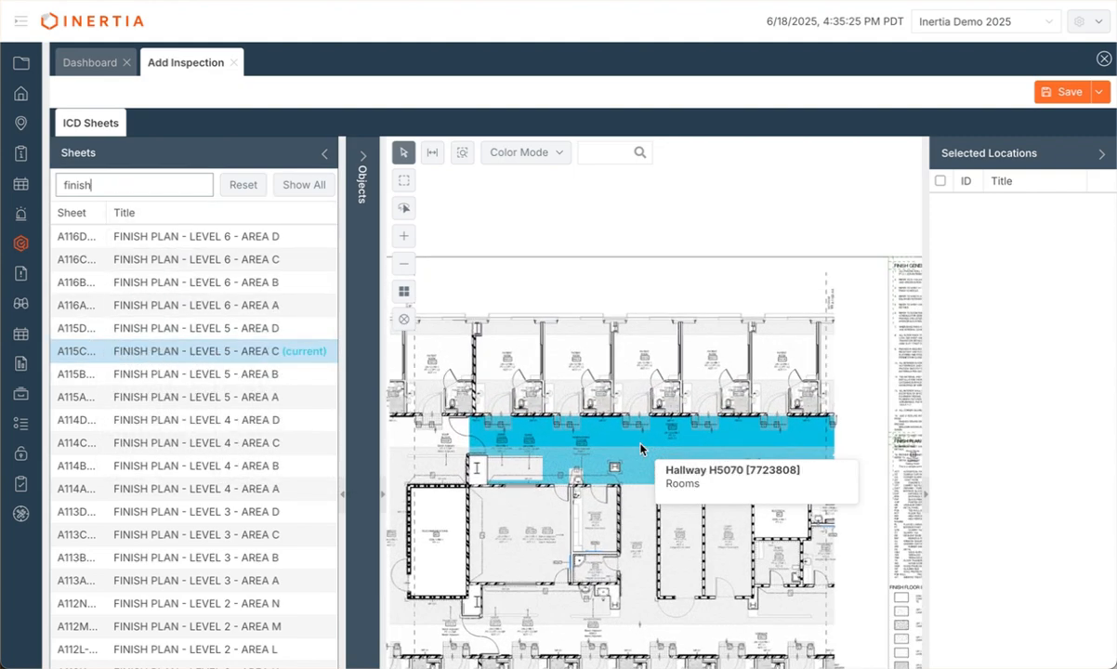
scroll(640, 449, up, 1)
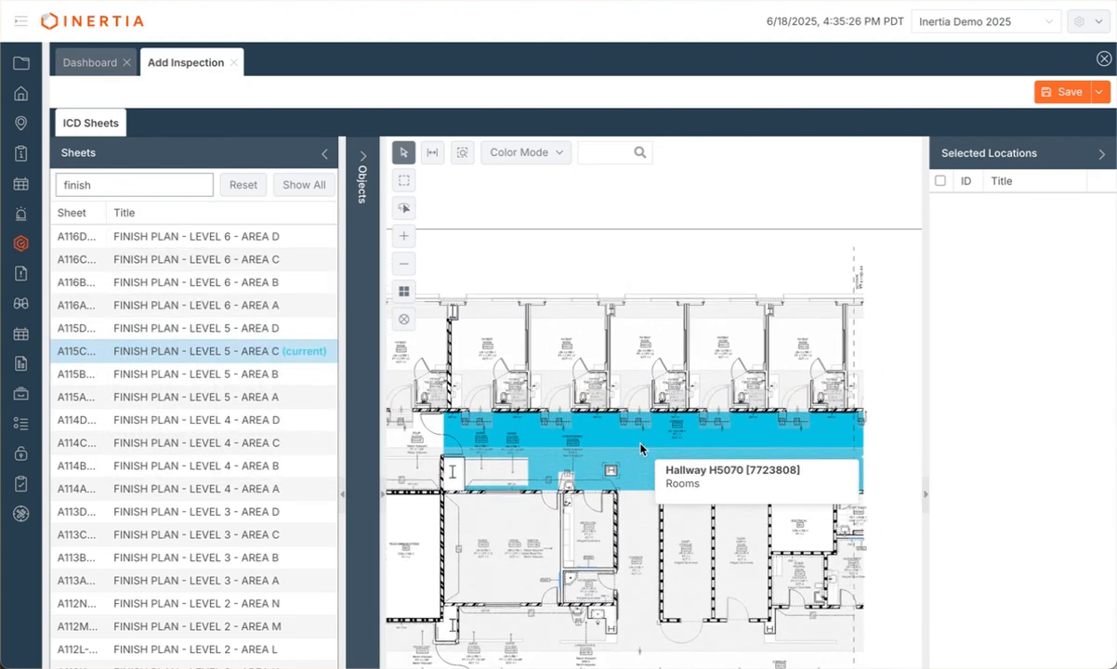
click(559, 321)
click(631, 330)
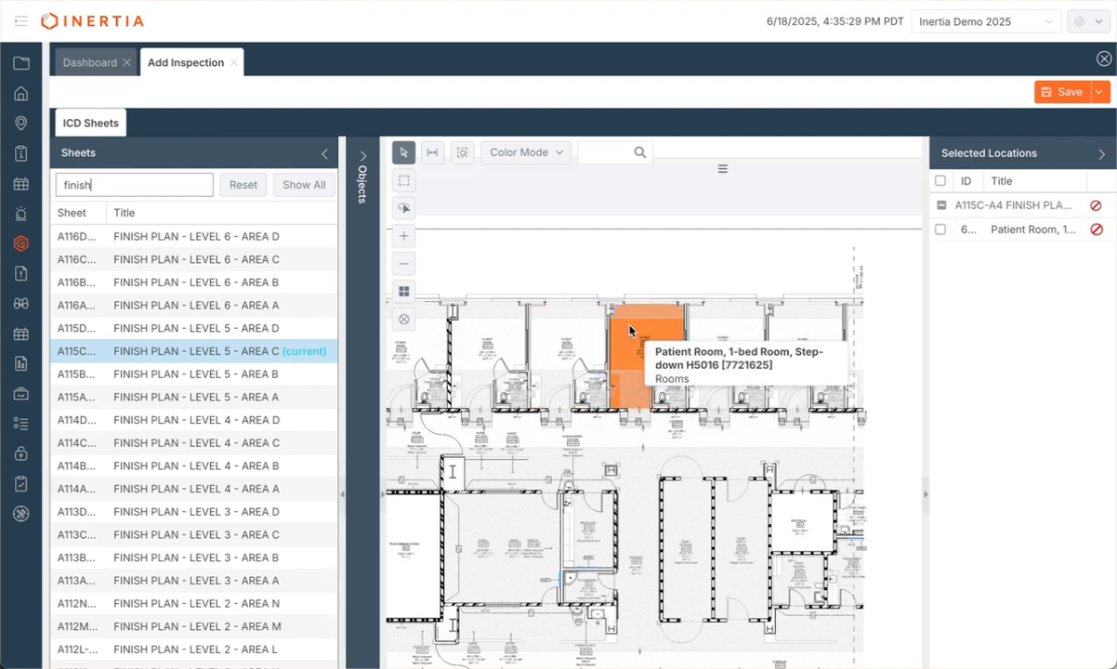
Step: Hide the sheet list, enable Add To Selection and add patient rooms H5015, H5017 and H5018
scroll(630, 330, up, 3)
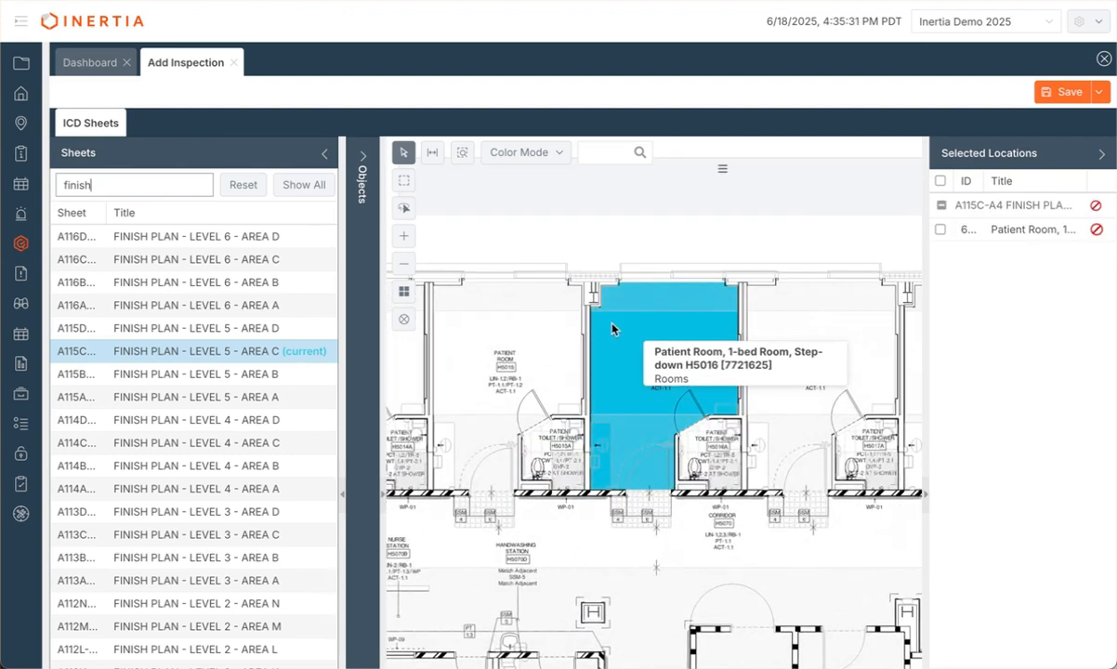
click(323, 156)
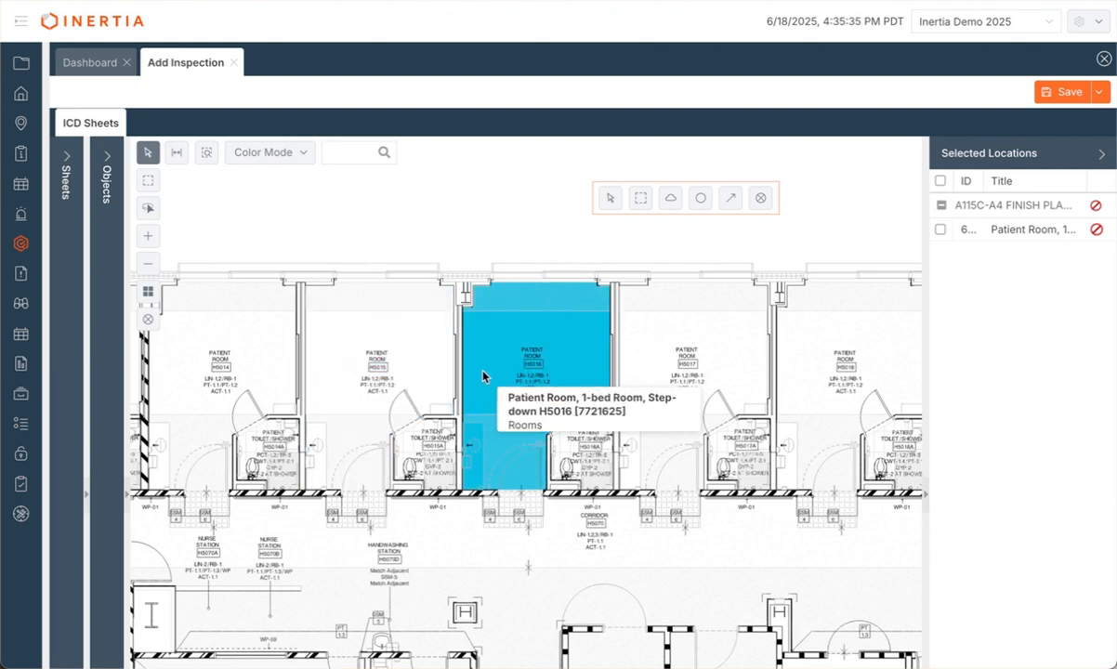
scroll(549, 369, up, 1)
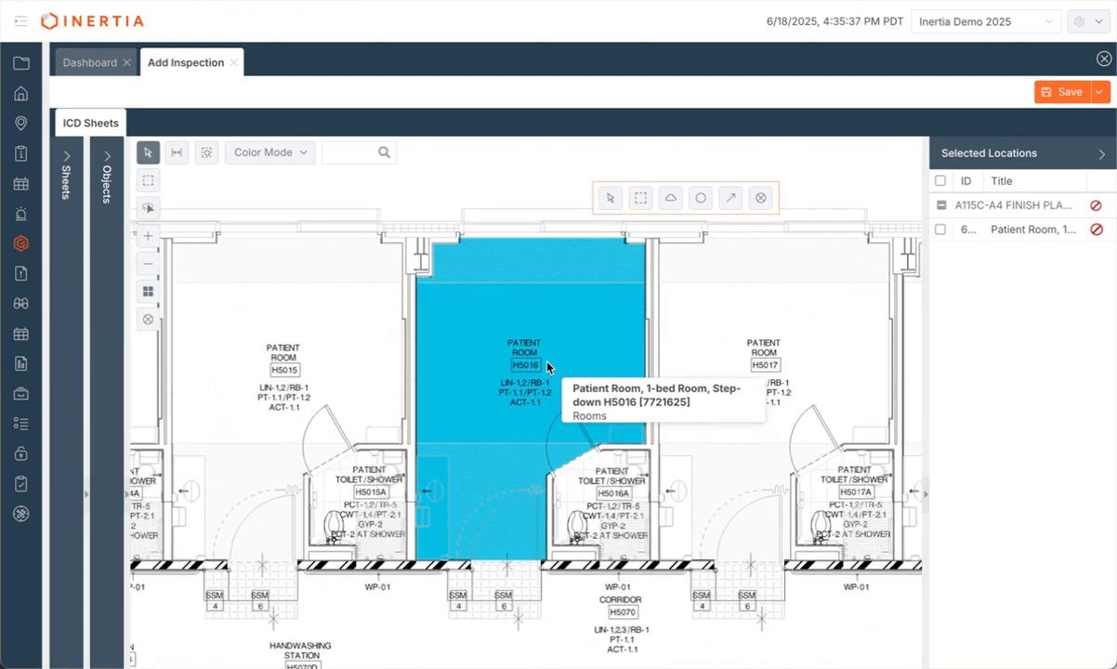
scroll(548, 363, down, 1)
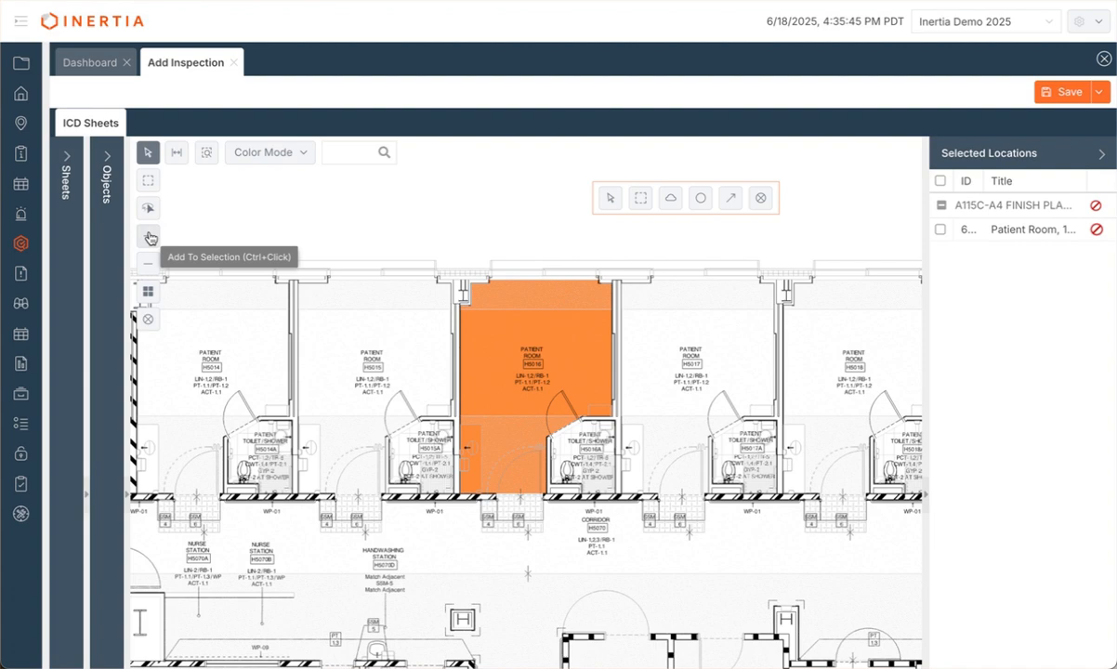
click(149, 237)
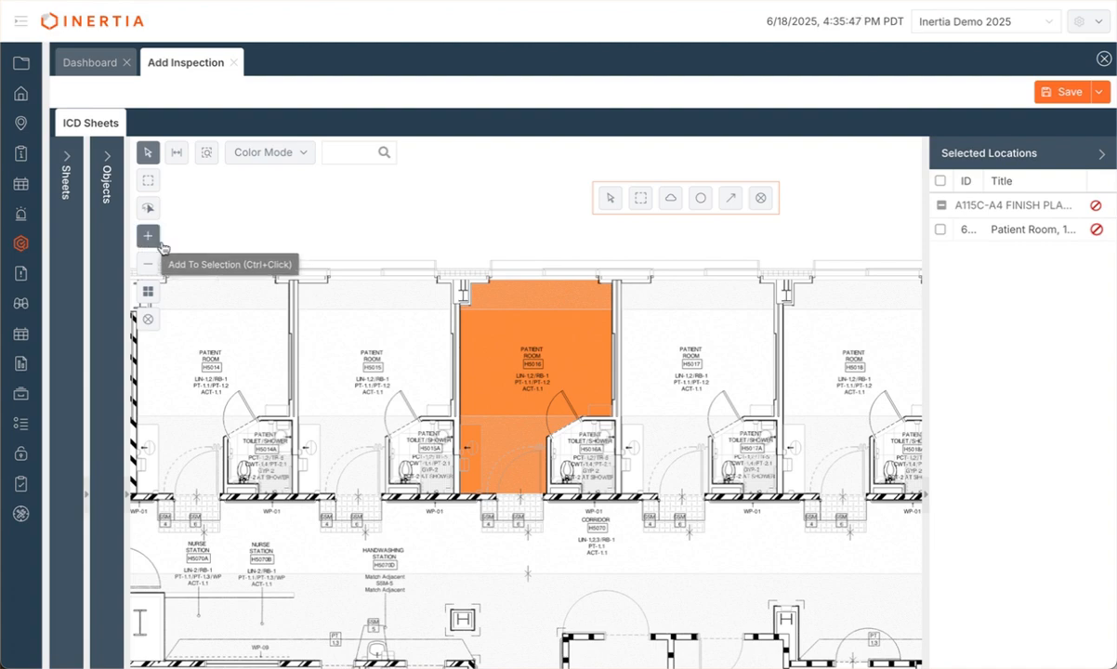
click(348, 339)
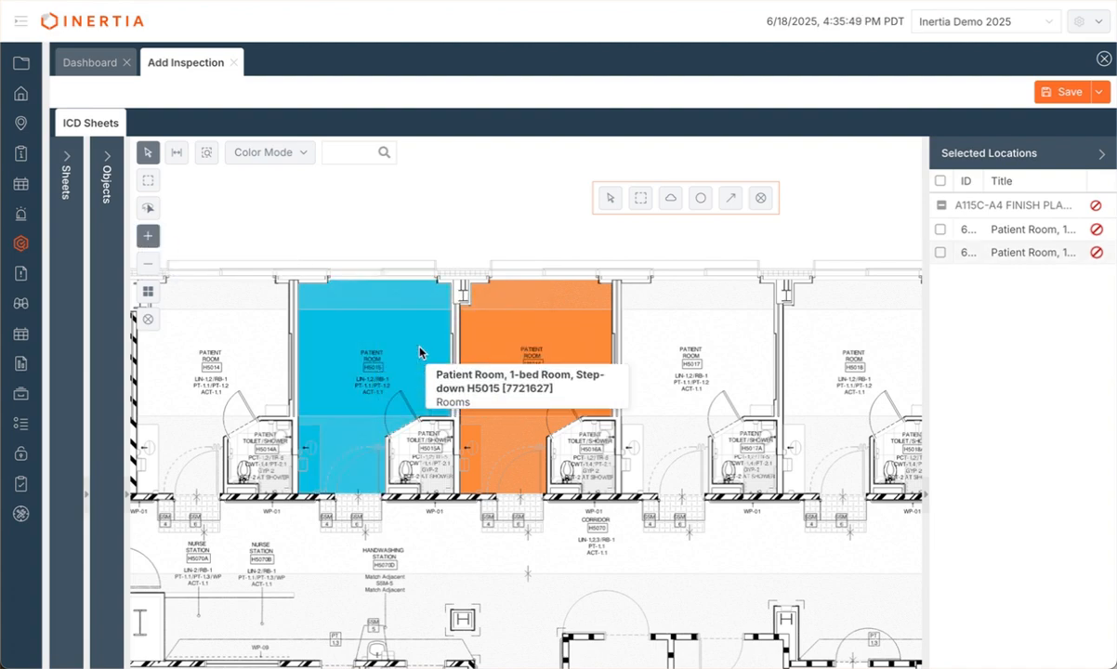
click(655, 333)
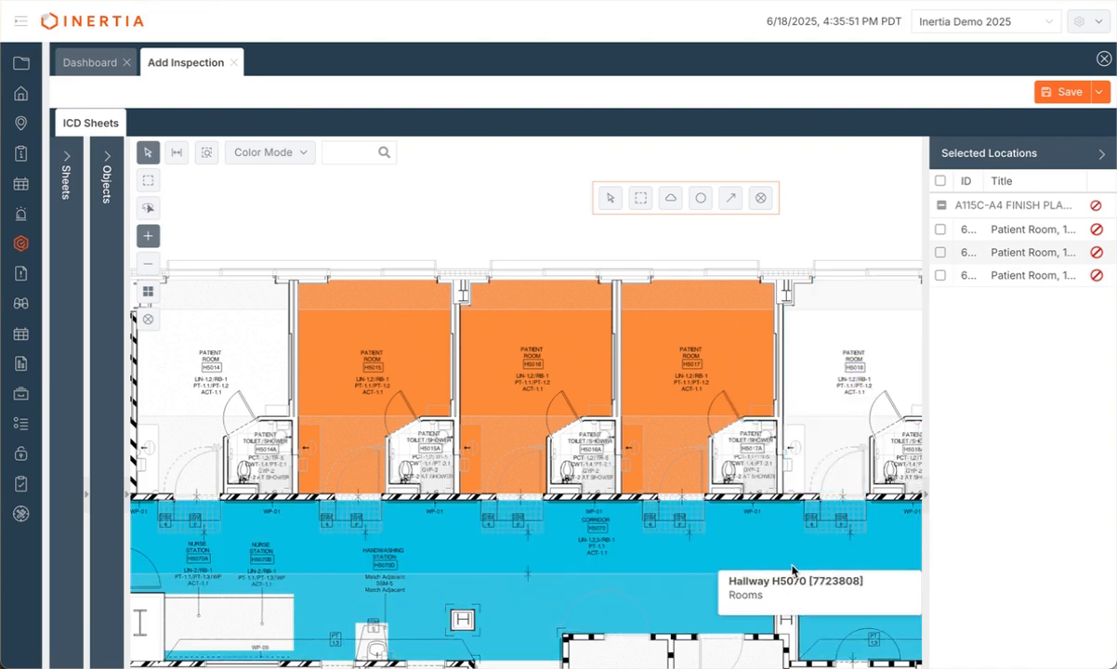
scroll(809, 394, up, 3)
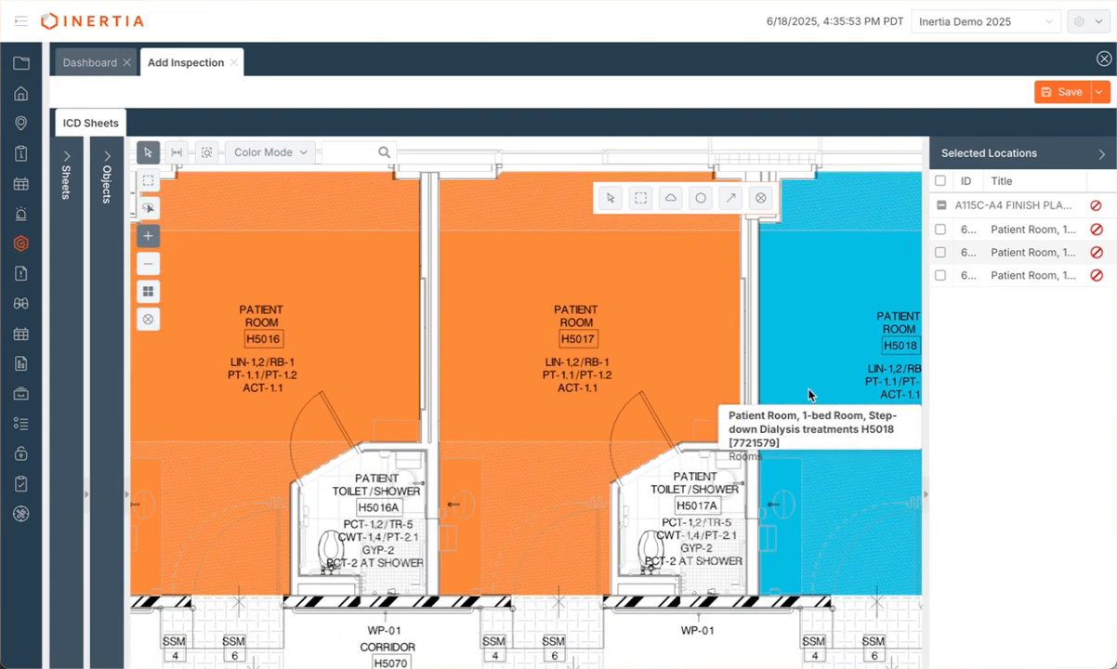
click(810, 393)
Step: Add the double stud wall, toilet room H5017A and three more stud walls to the locations
click(752, 354)
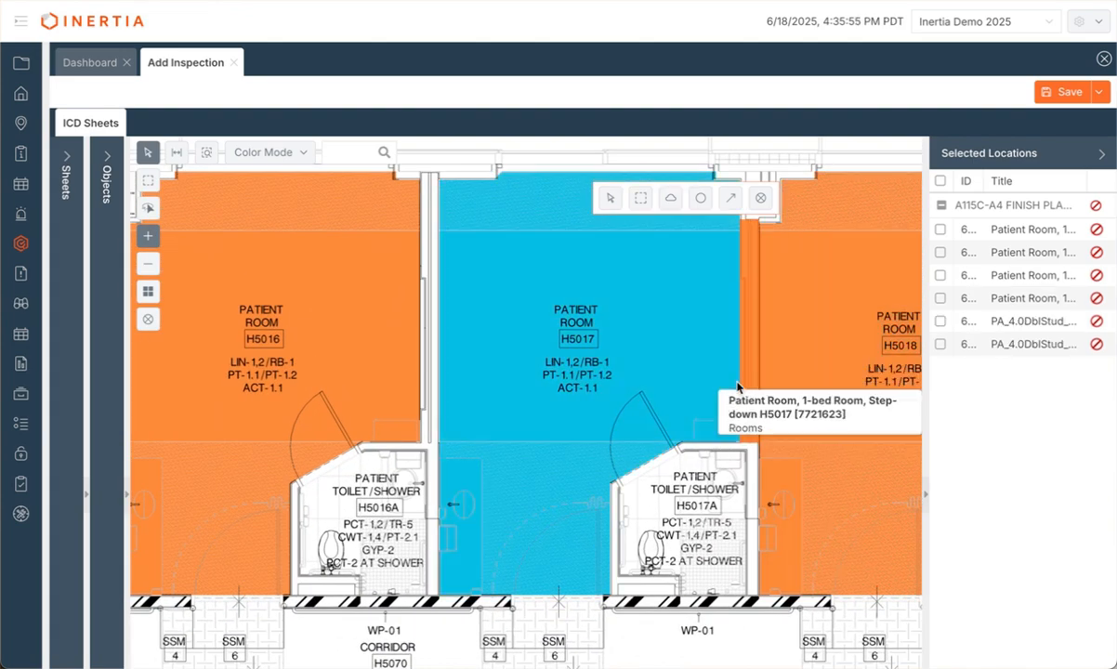
click(648, 558)
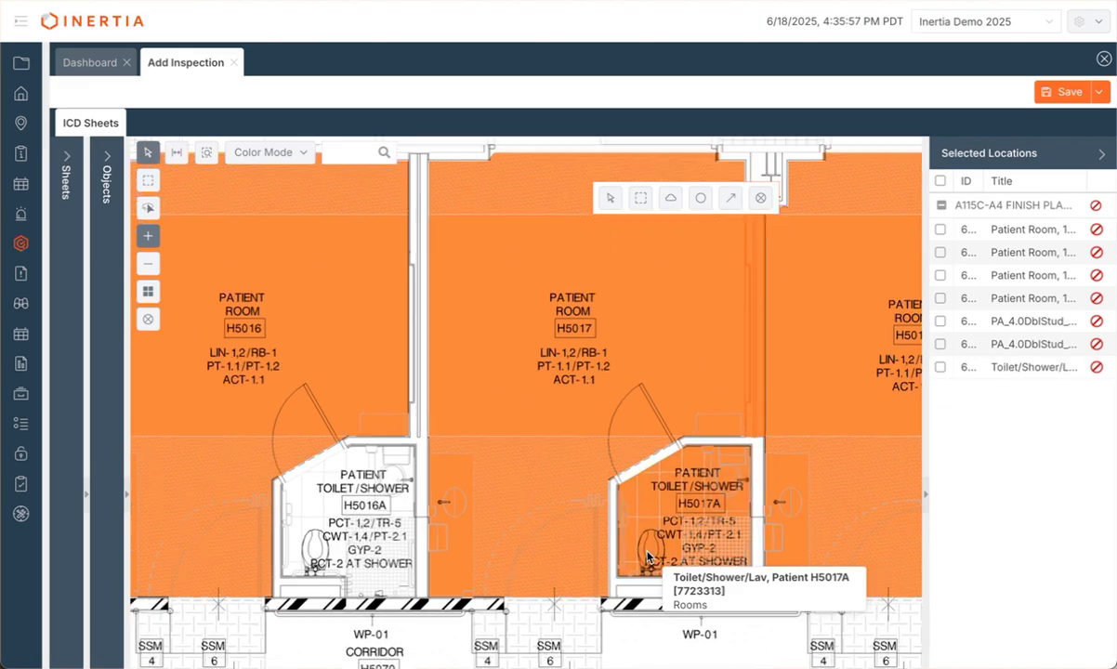
scroll(648, 558, up, 3)
click(564, 507)
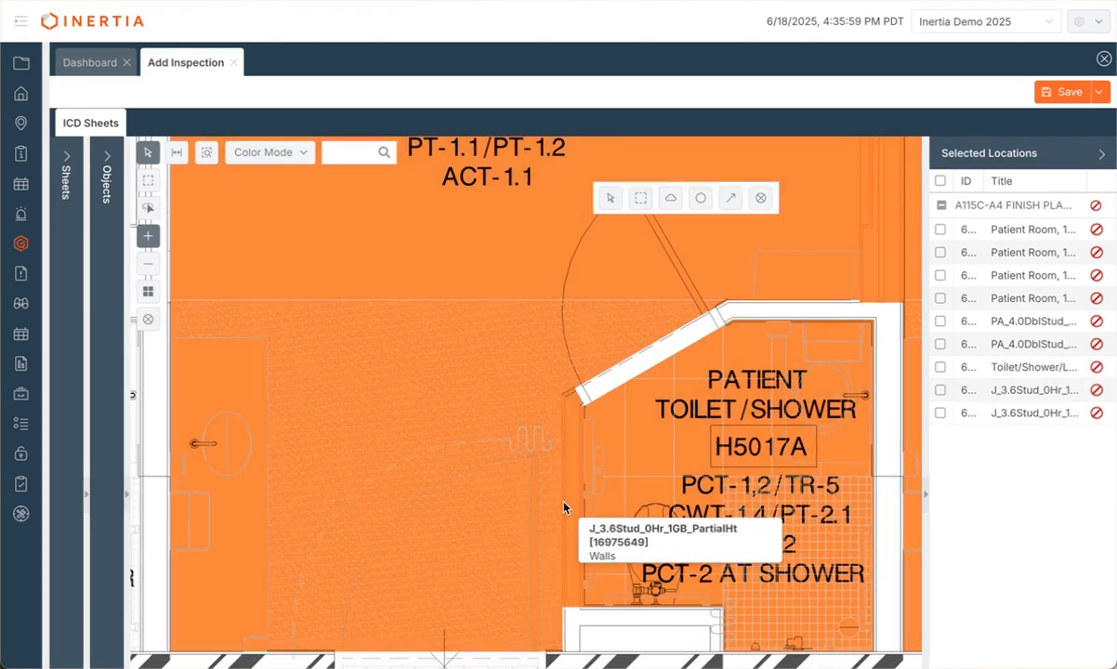
click(628, 379)
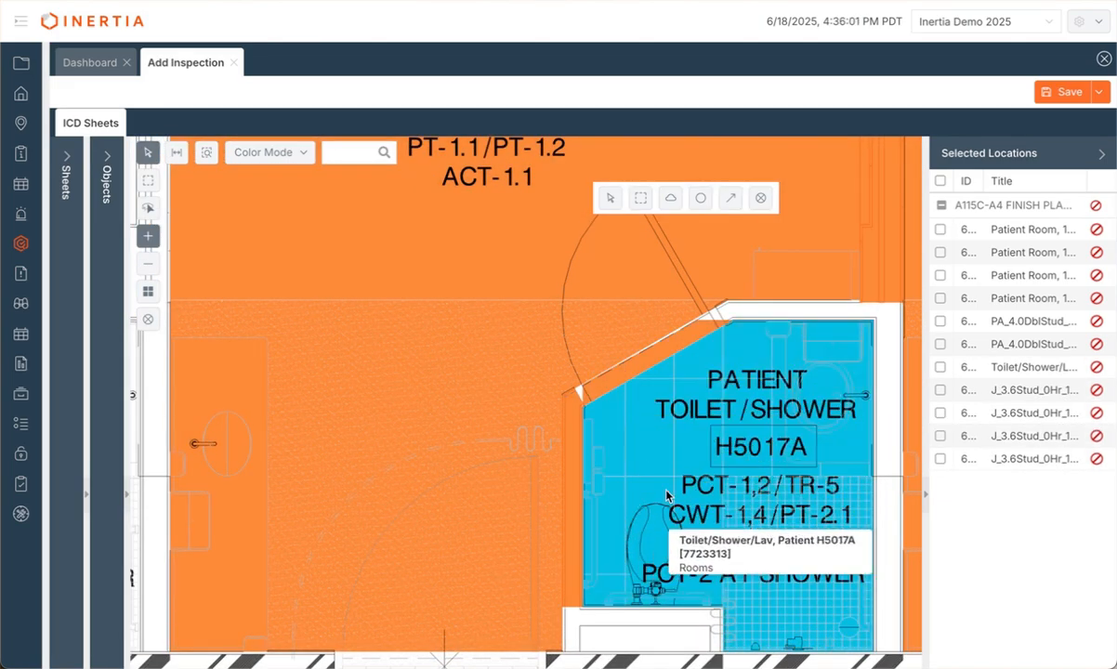
click(755, 306)
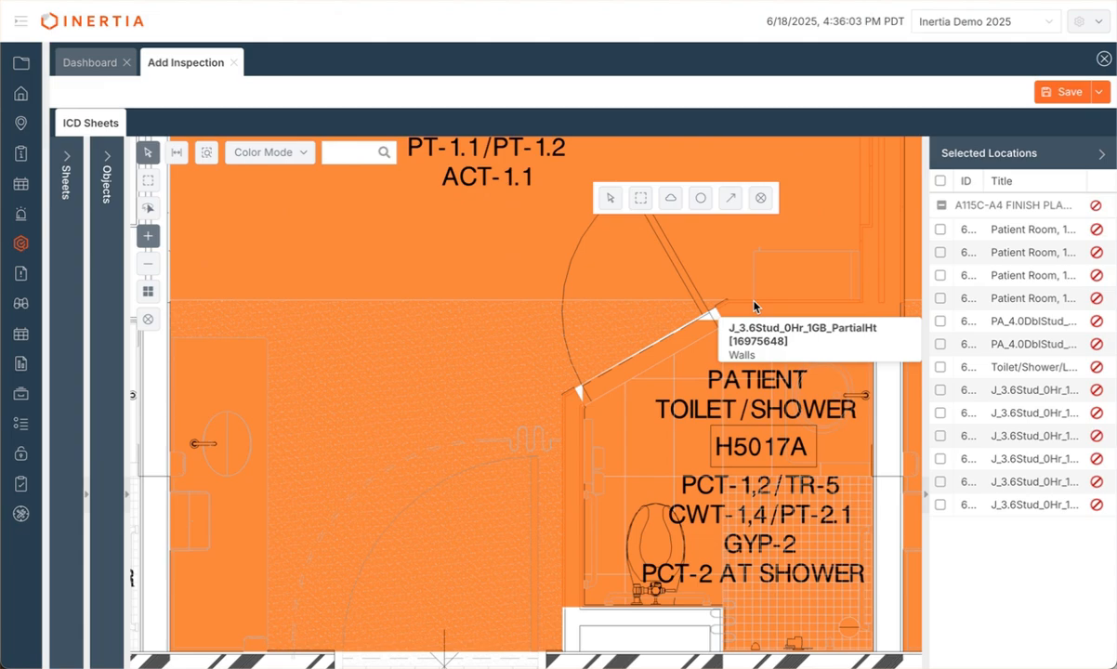
scroll(754, 306, down, 5)
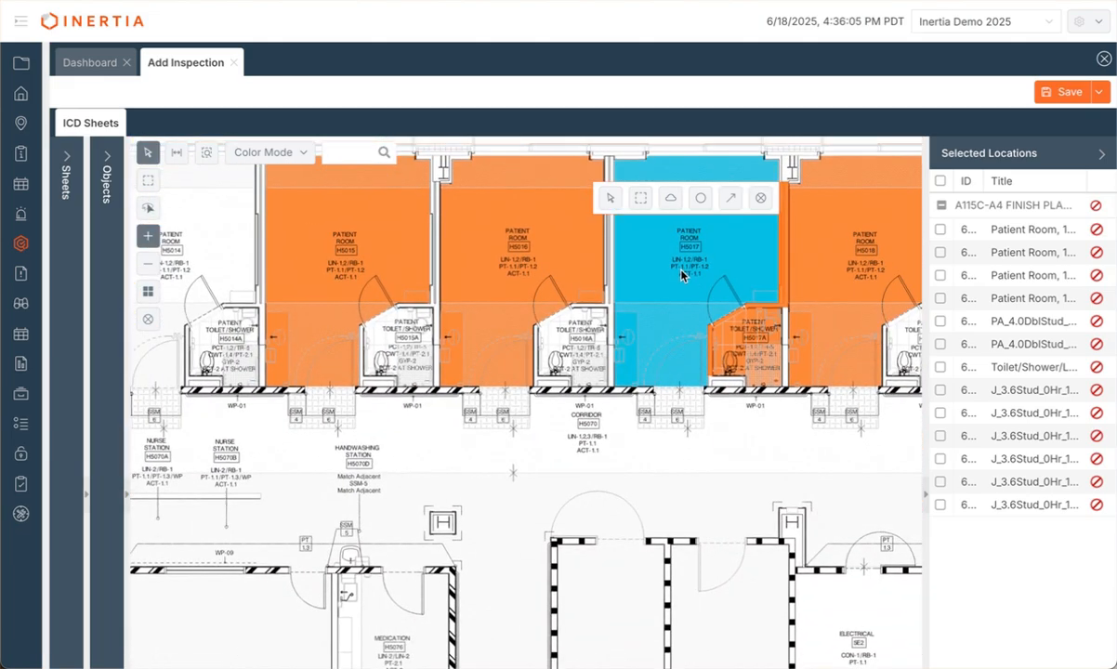
drag(682, 275, 671, 436)
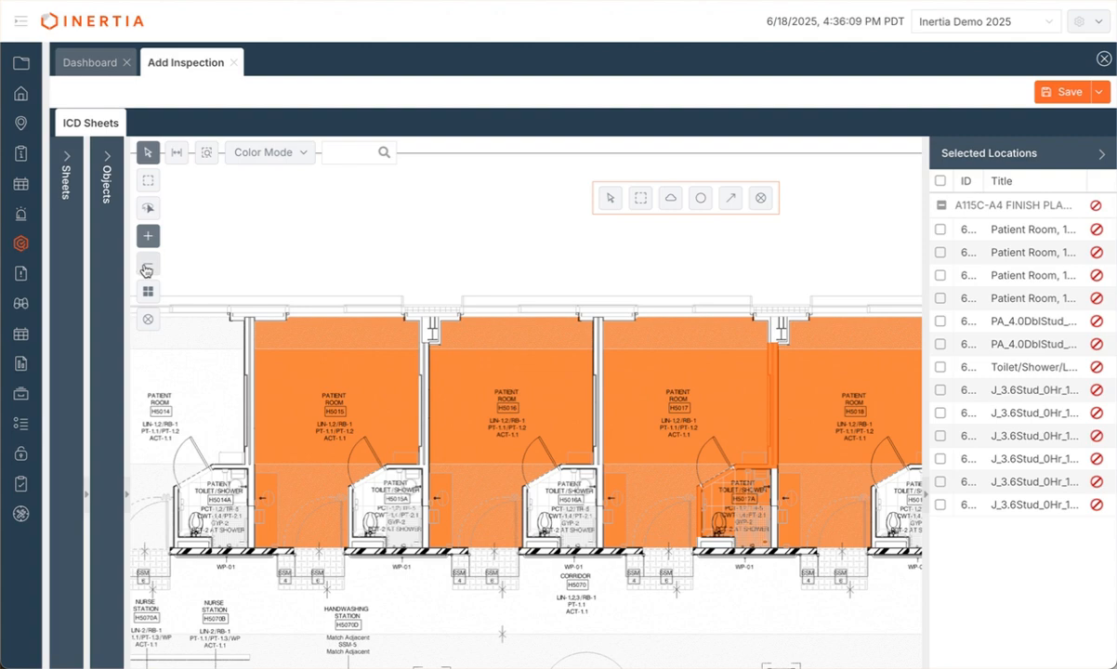
Step: Remove rooms H5015, H5017 and H5018 from the selection, then deselect all locations
click(148, 266)
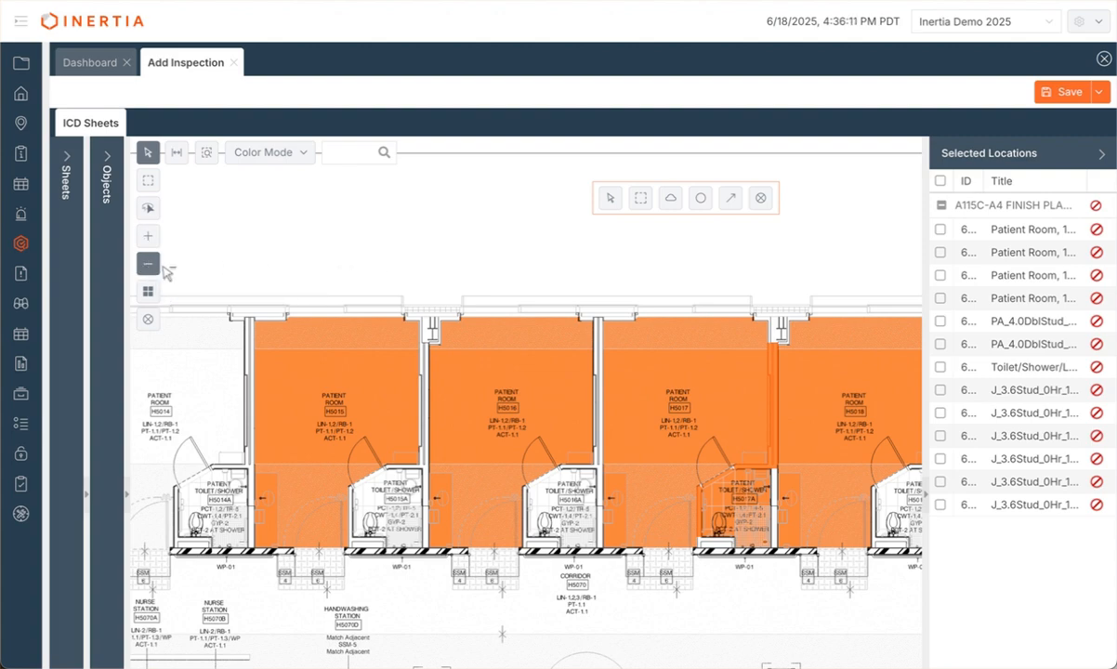
click(306, 383)
click(658, 391)
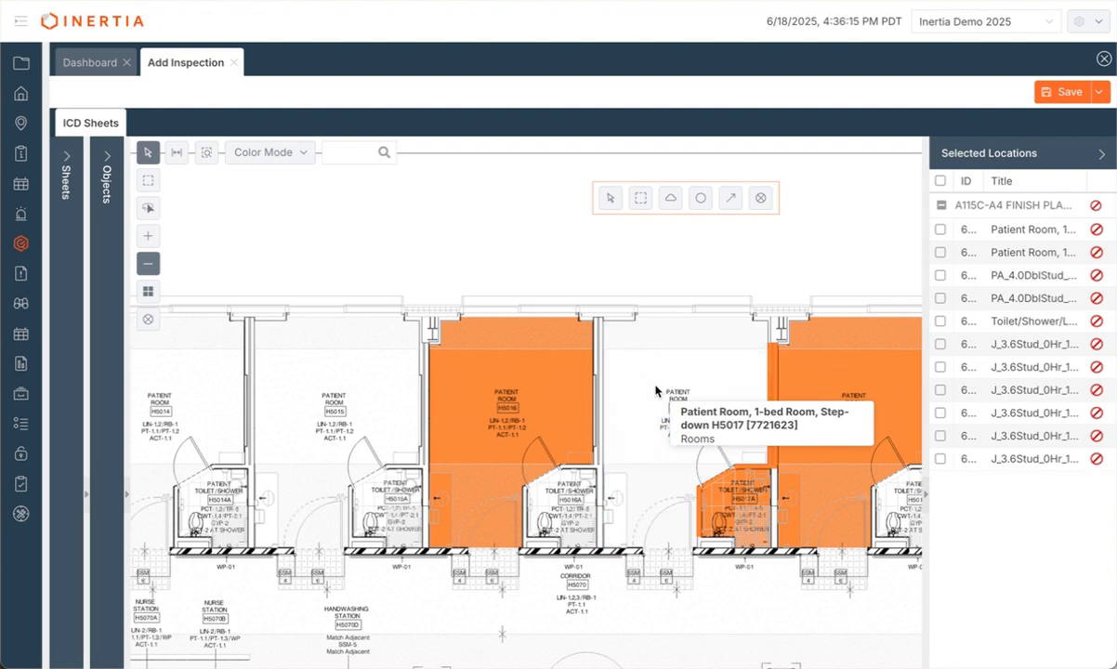
click(847, 398)
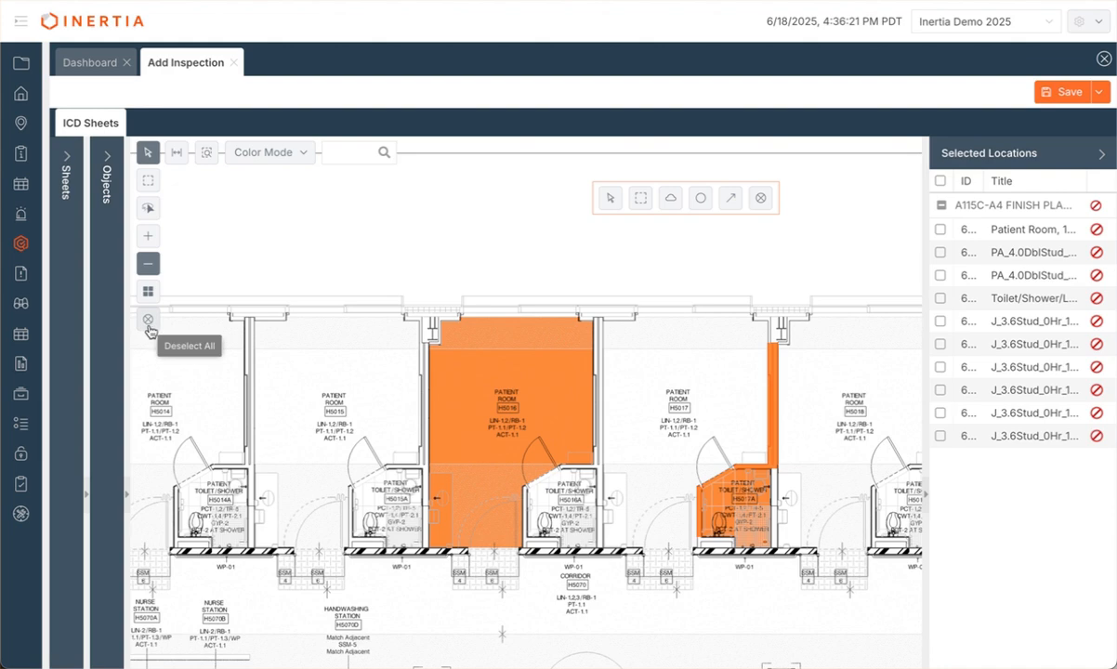
click(148, 321)
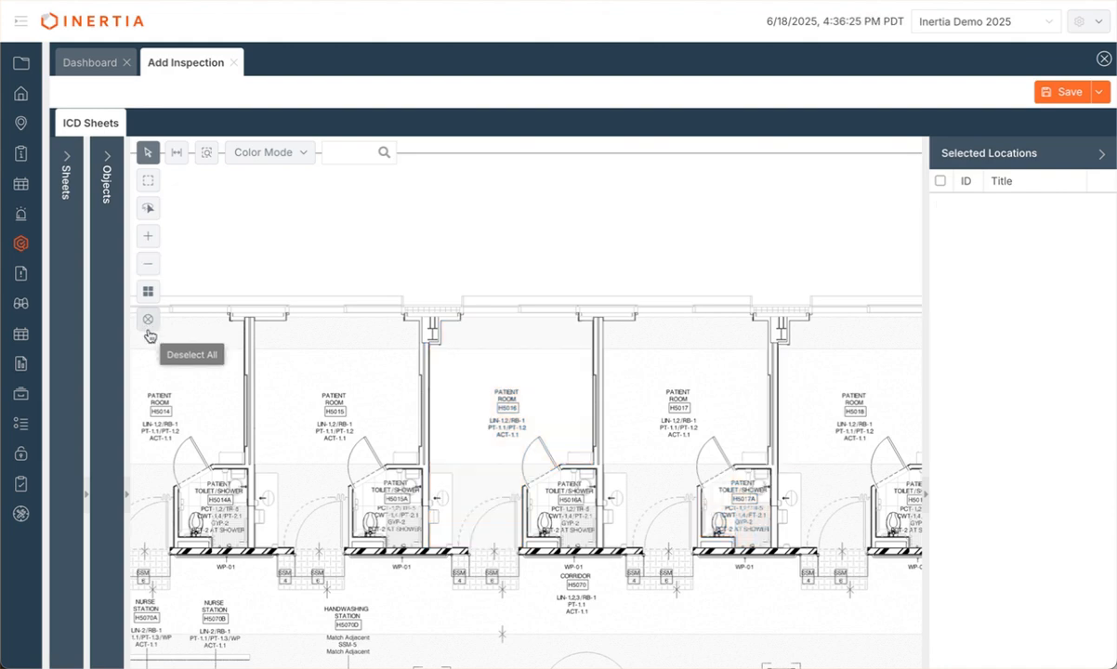
Step: Re-enable Add To Selection and pick patient rooms H5015 and H5016 on sheet A115C
click(148, 236)
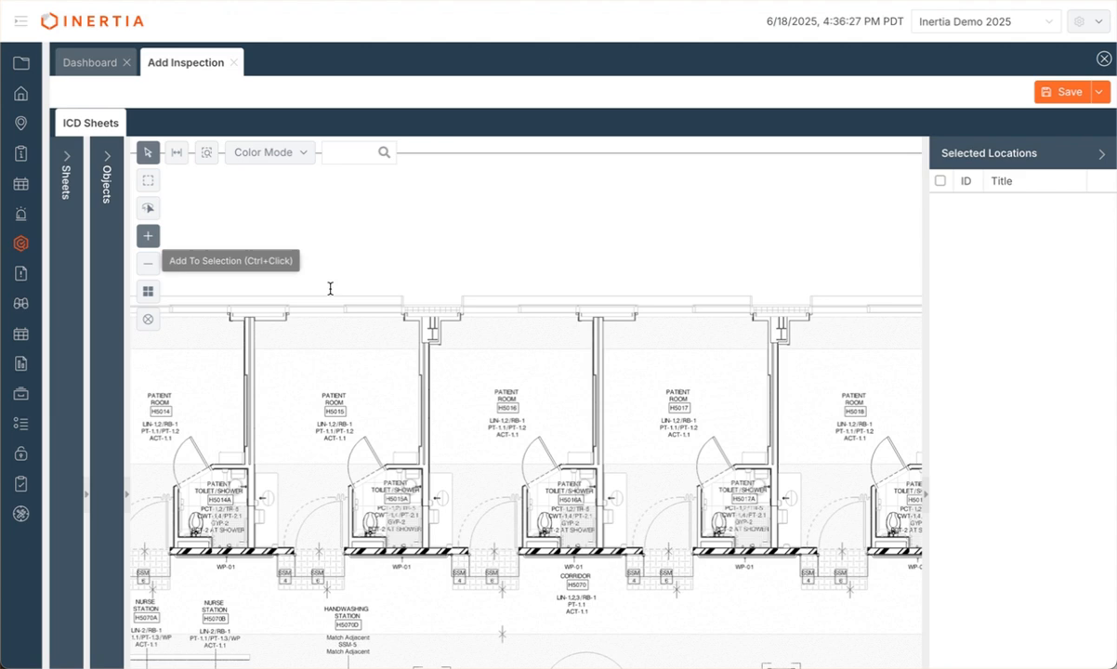
click(376, 406)
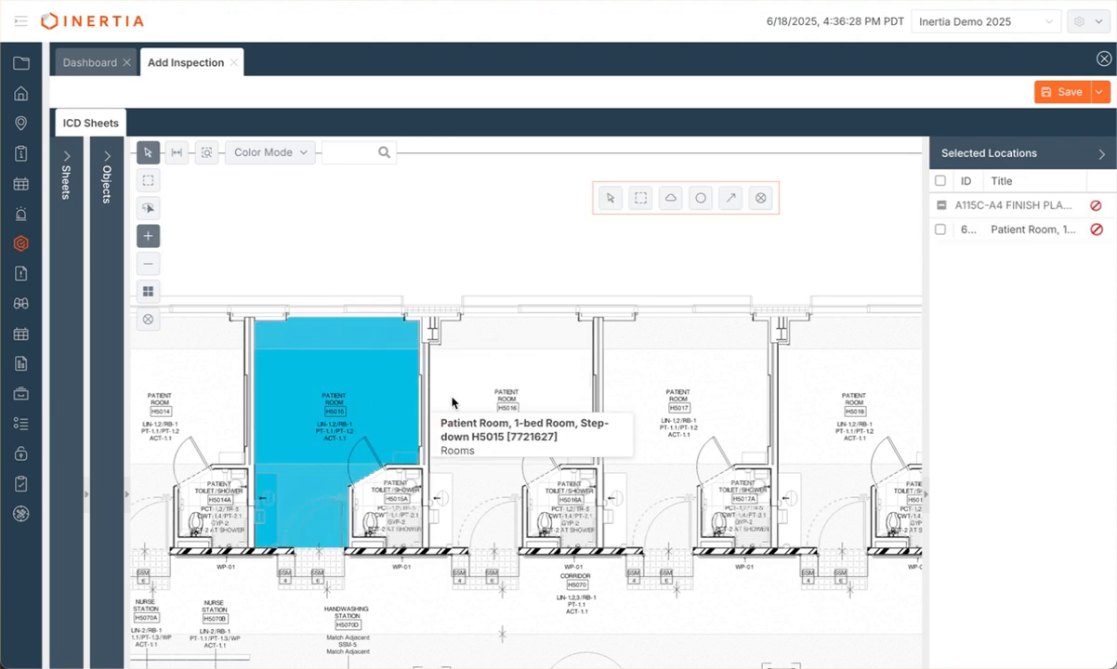
click(606, 386)
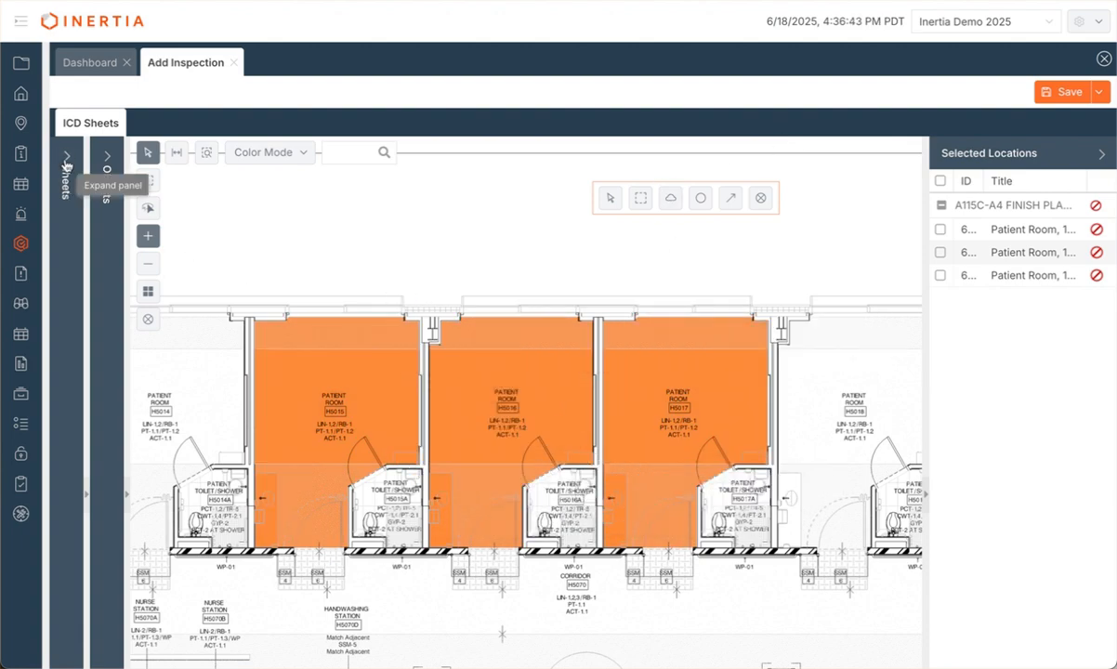
Step: Open sheet A115B Level 5 Area B finish plan and add rooms H5008, H5009 and H5010
click(66, 164)
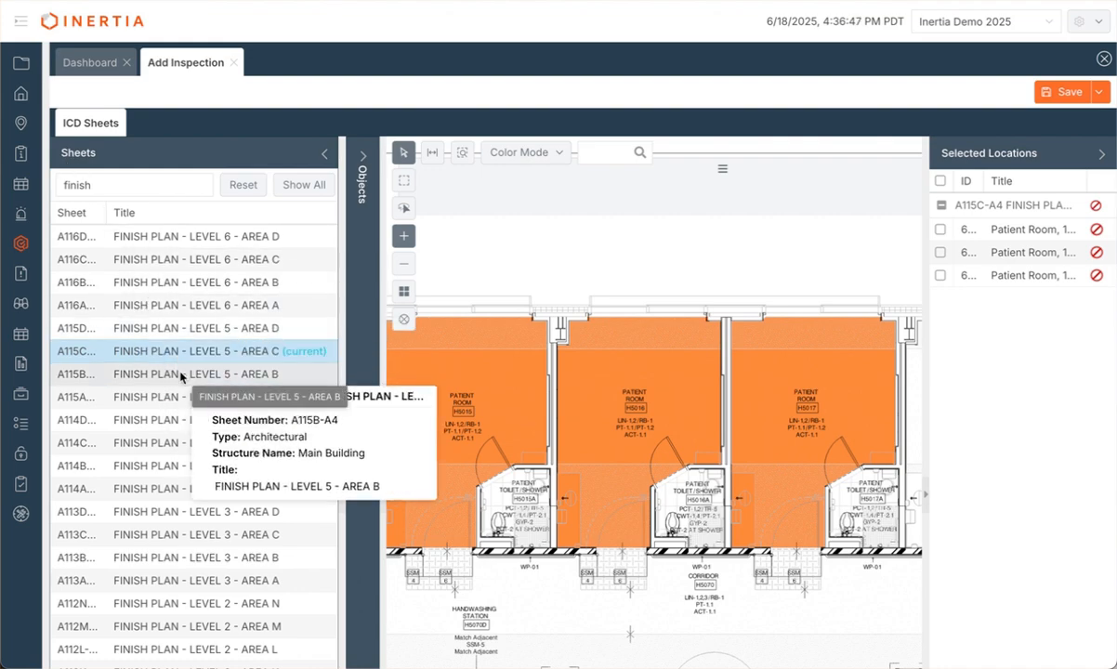
click(181, 376)
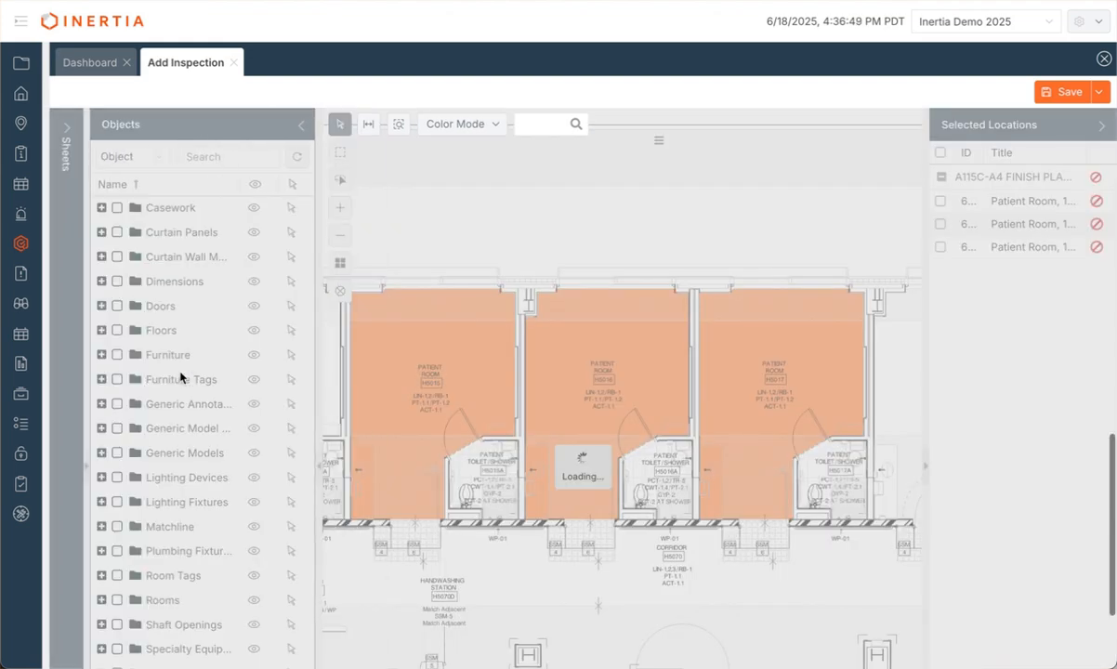
click(298, 125)
scroll(442, 439, up, 1)
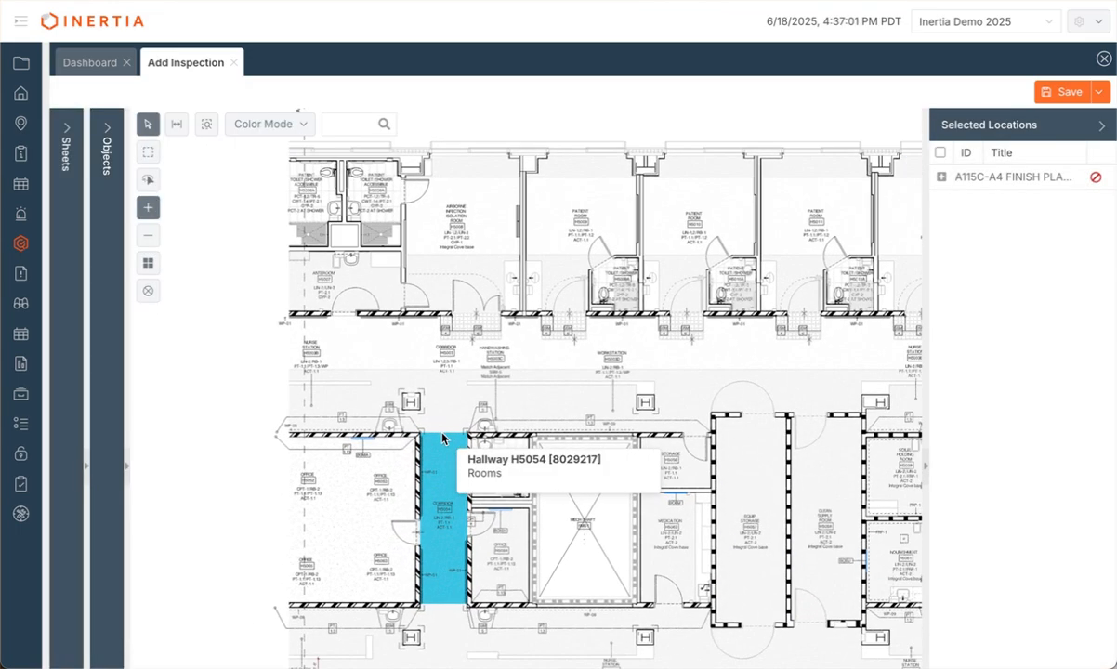
click(463, 229)
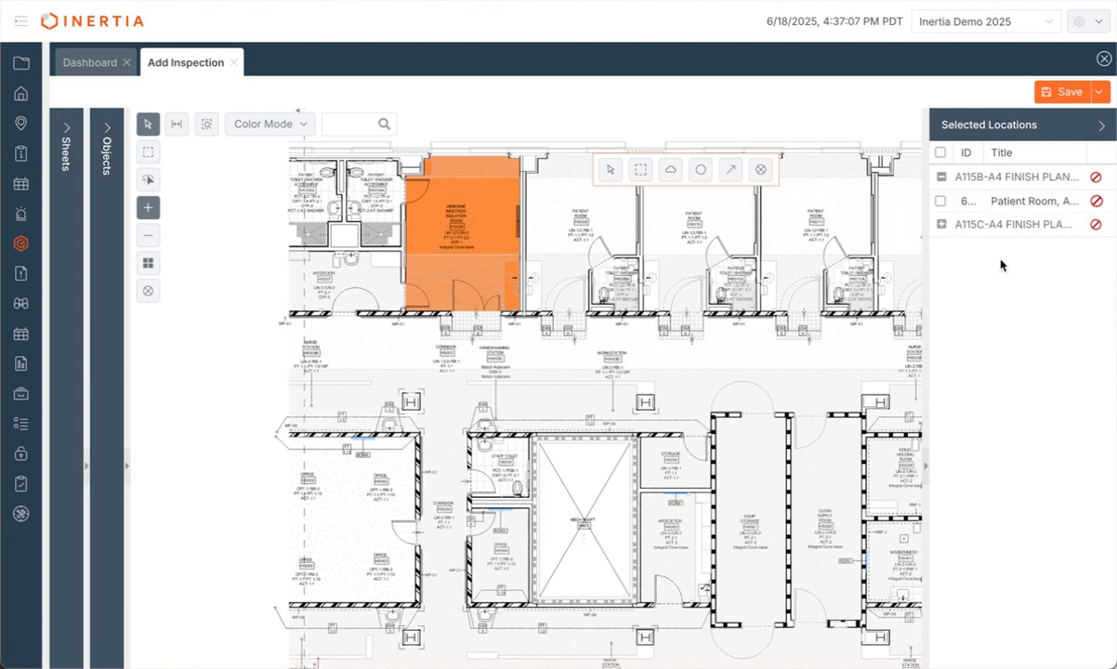
click(532, 209)
click(687, 220)
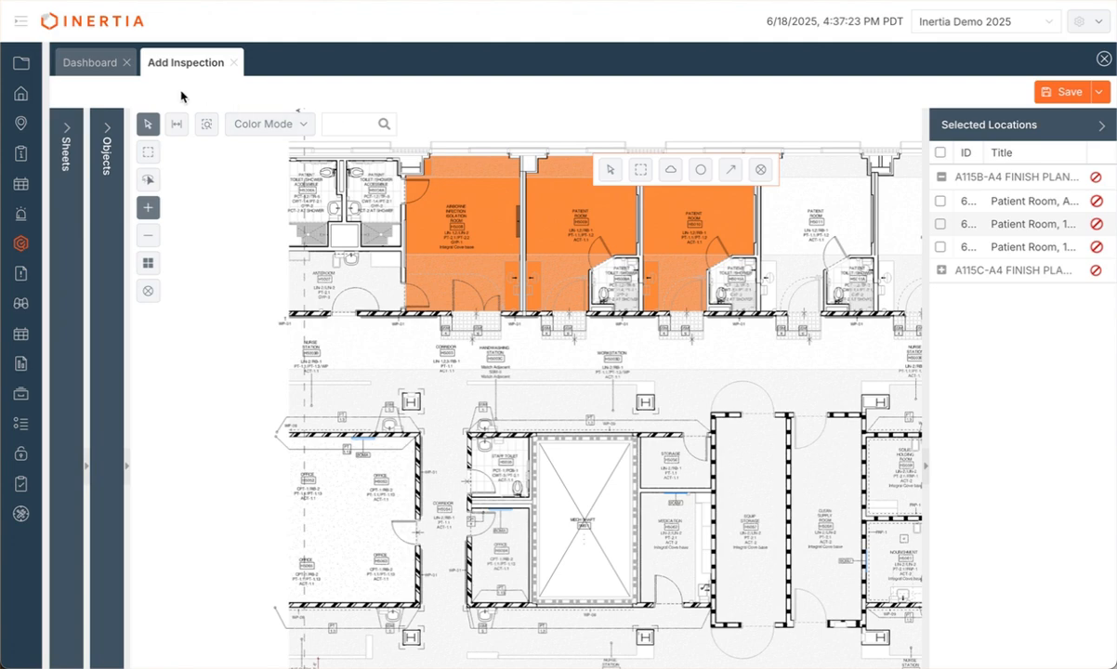
scroll(113, 284, up, 10)
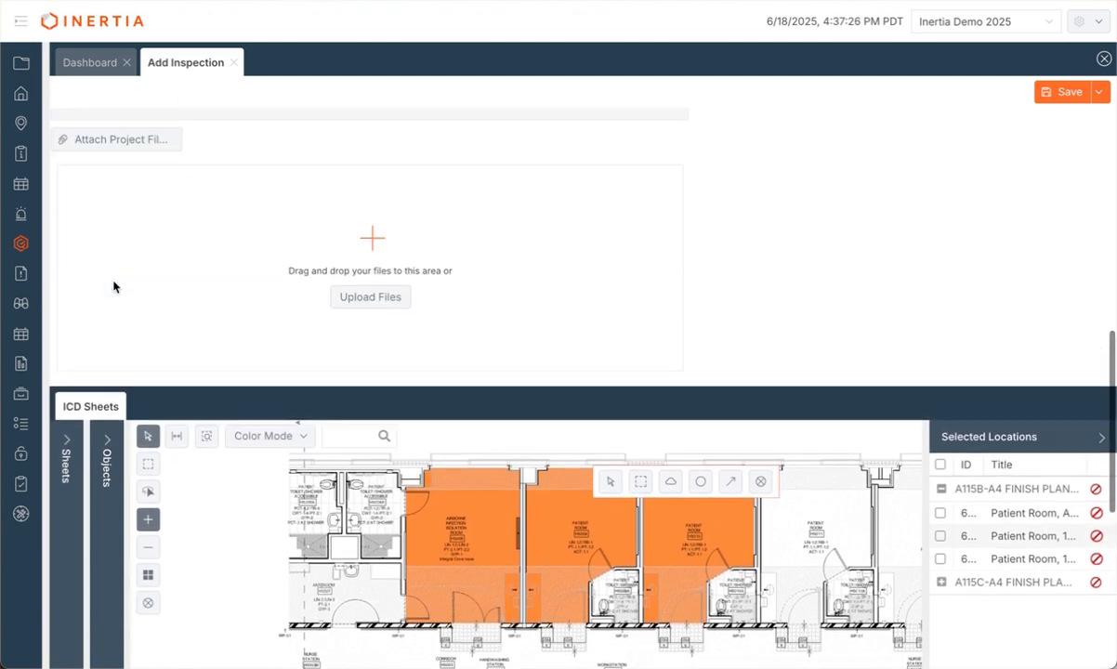
scroll(113, 286, up, 3)
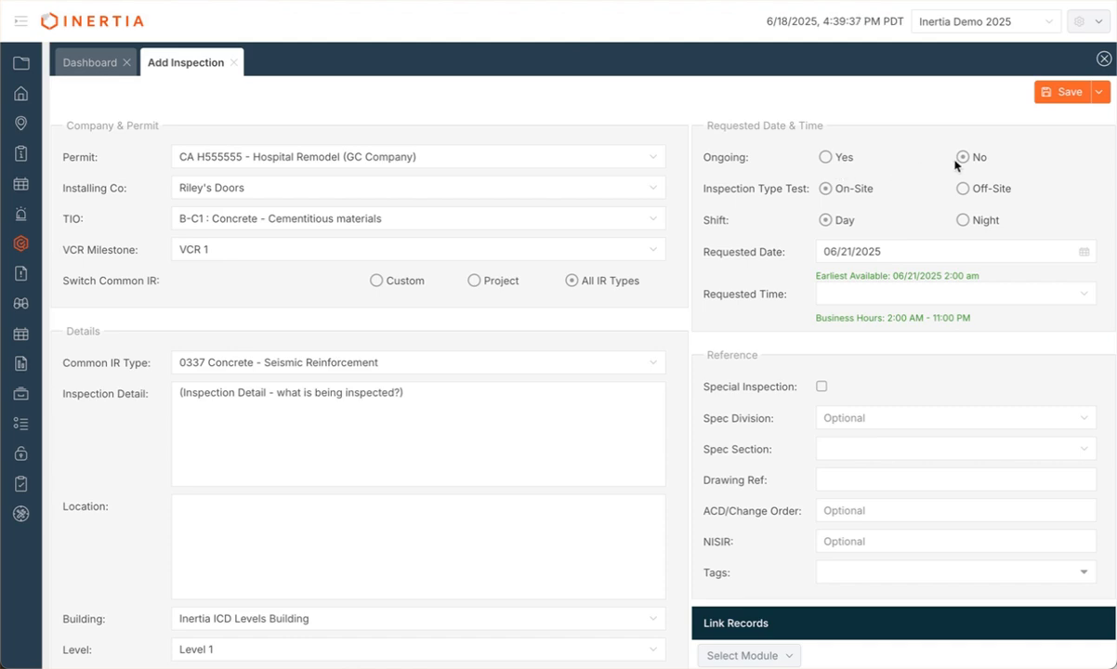
click(825, 159)
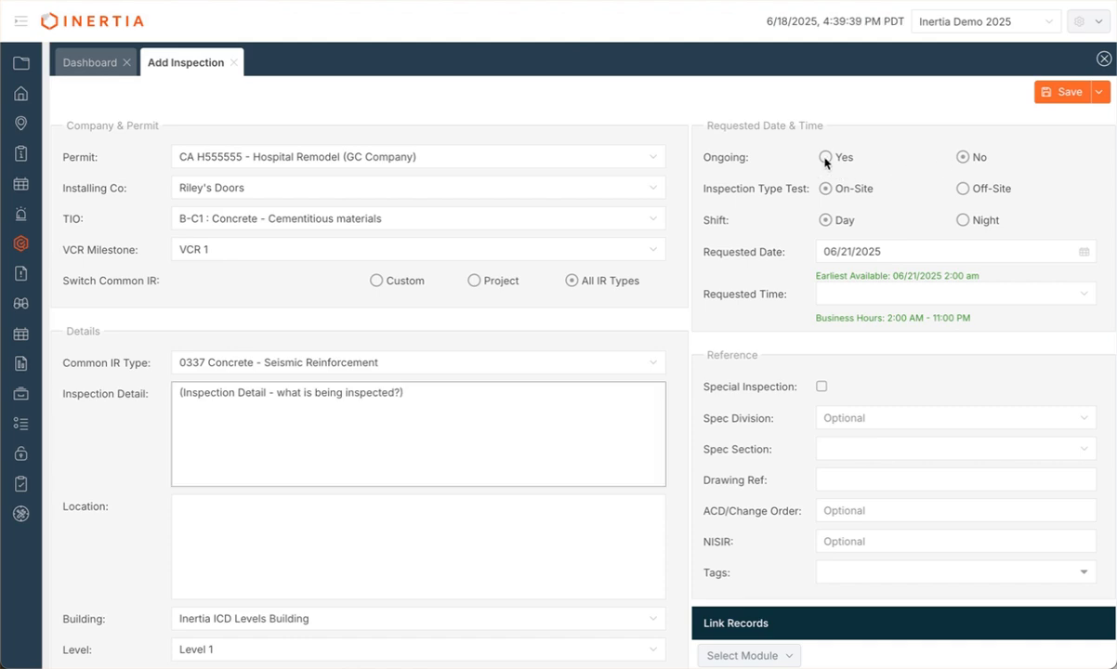
click(826, 158)
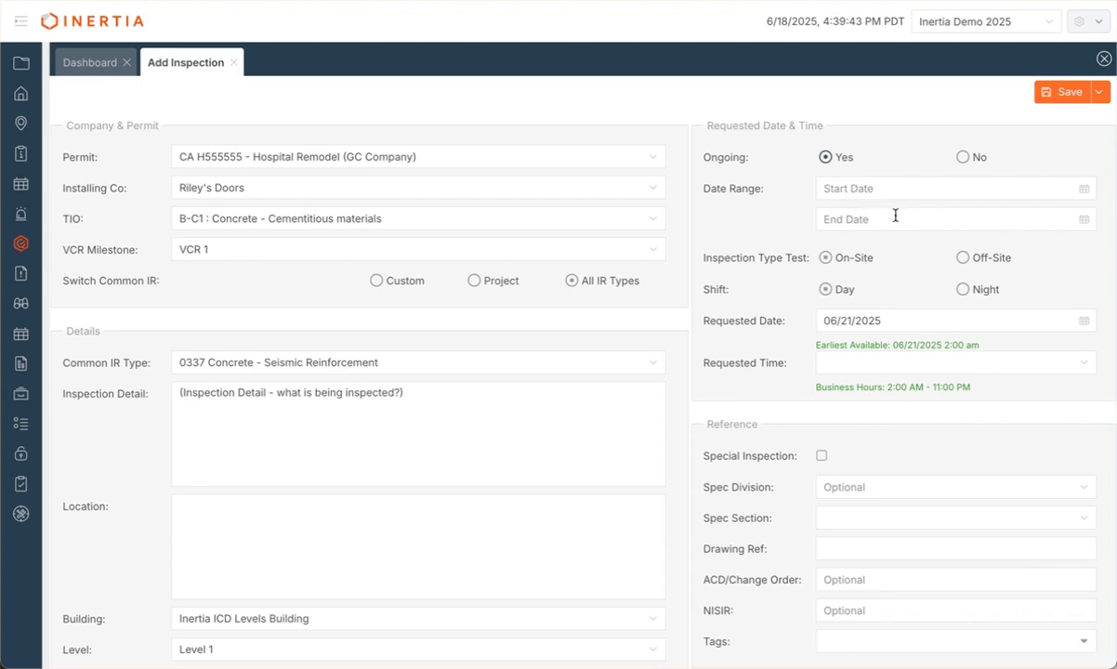
click(963, 157)
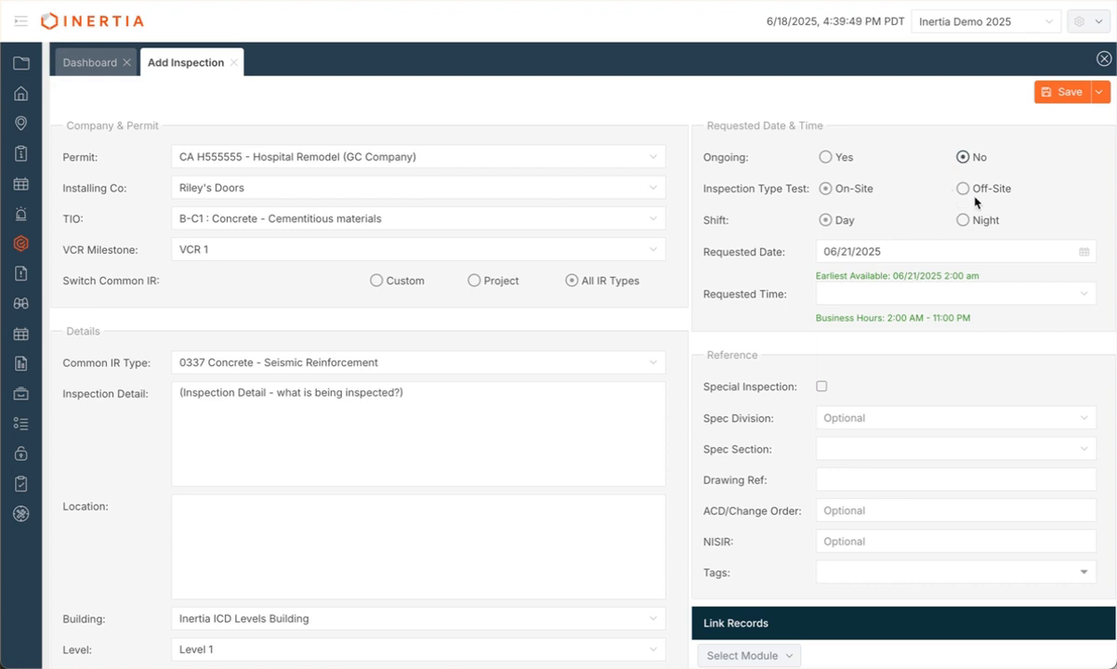
click(964, 189)
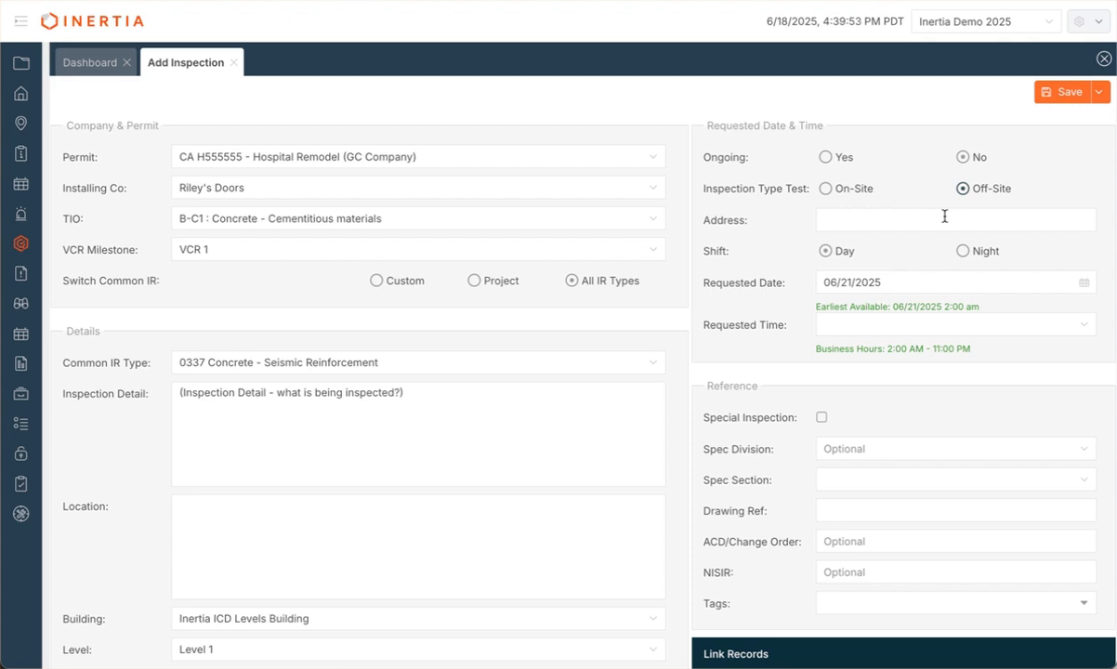
click(828, 190)
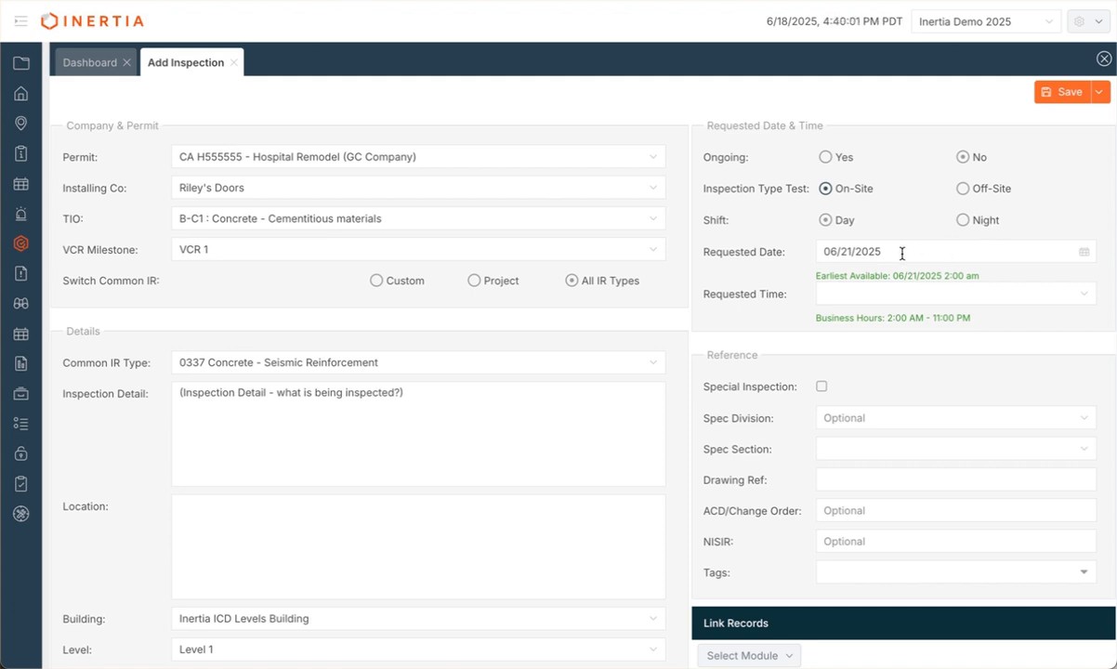
click(963, 221)
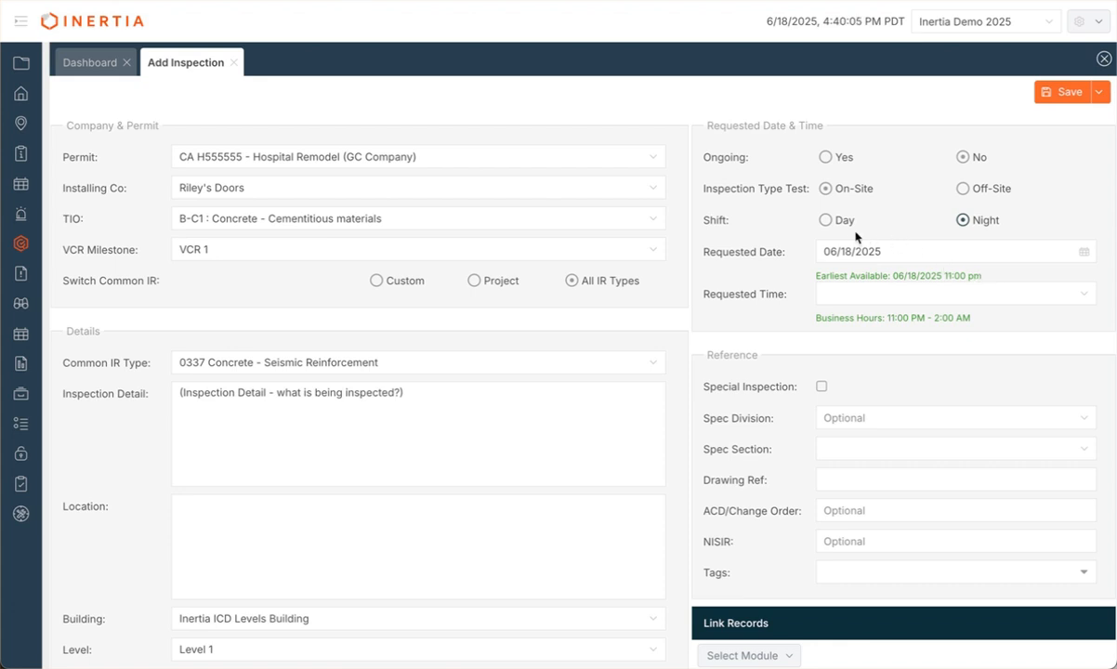
click(825, 220)
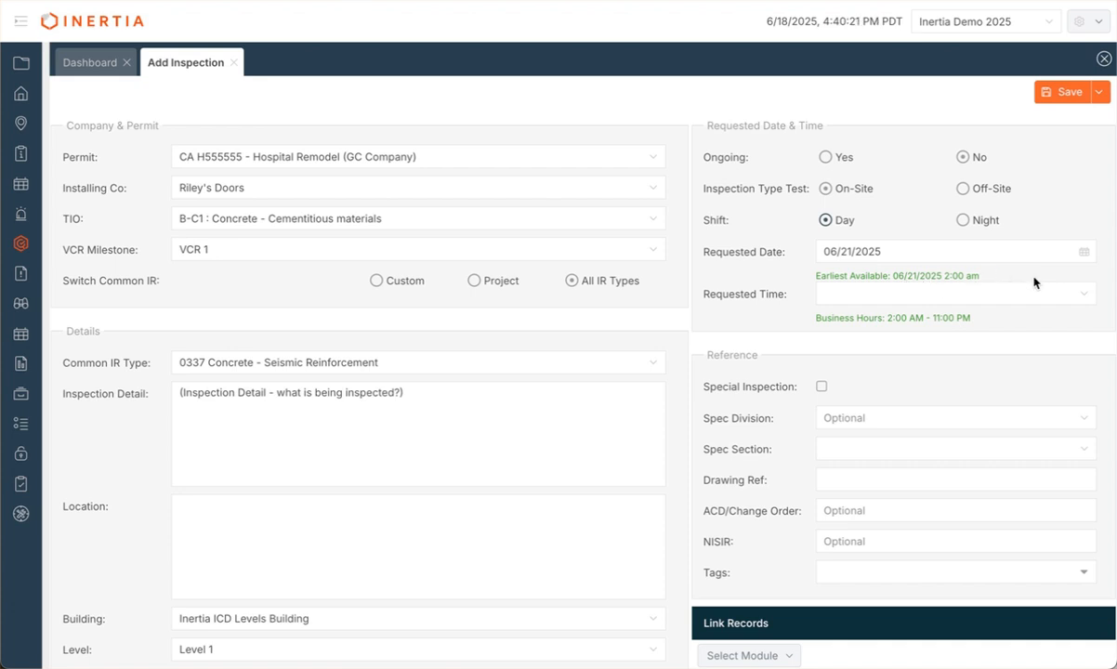
Step: Pick June 24 in the Requested Date calendar and 7:30 AM as the requested time
click(1084, 251)
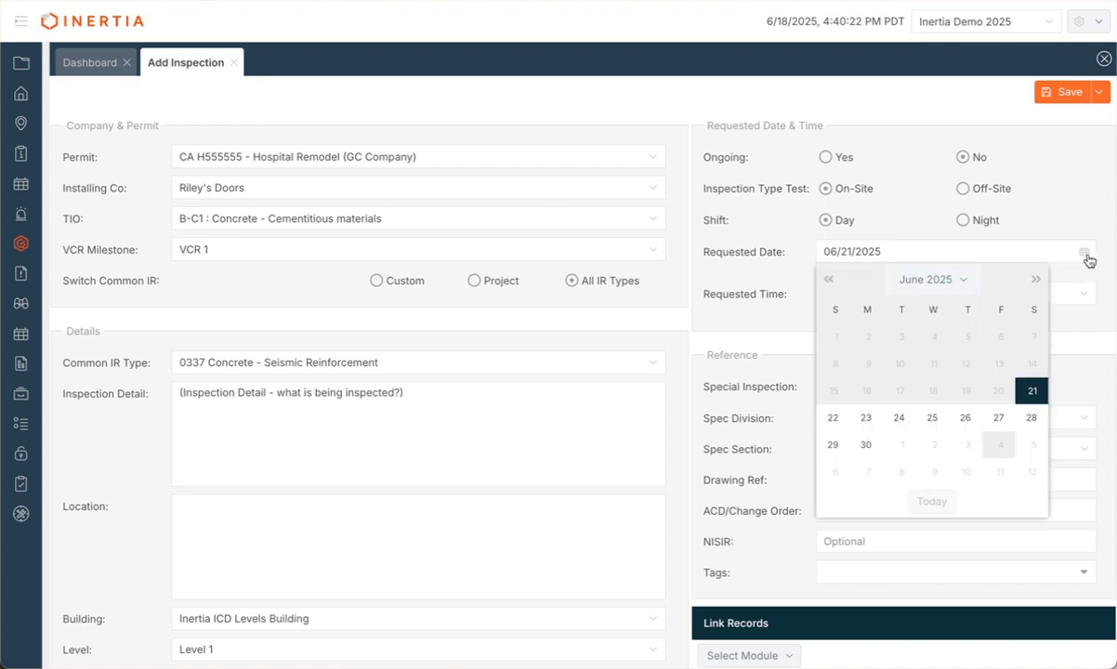
click(901, 420)
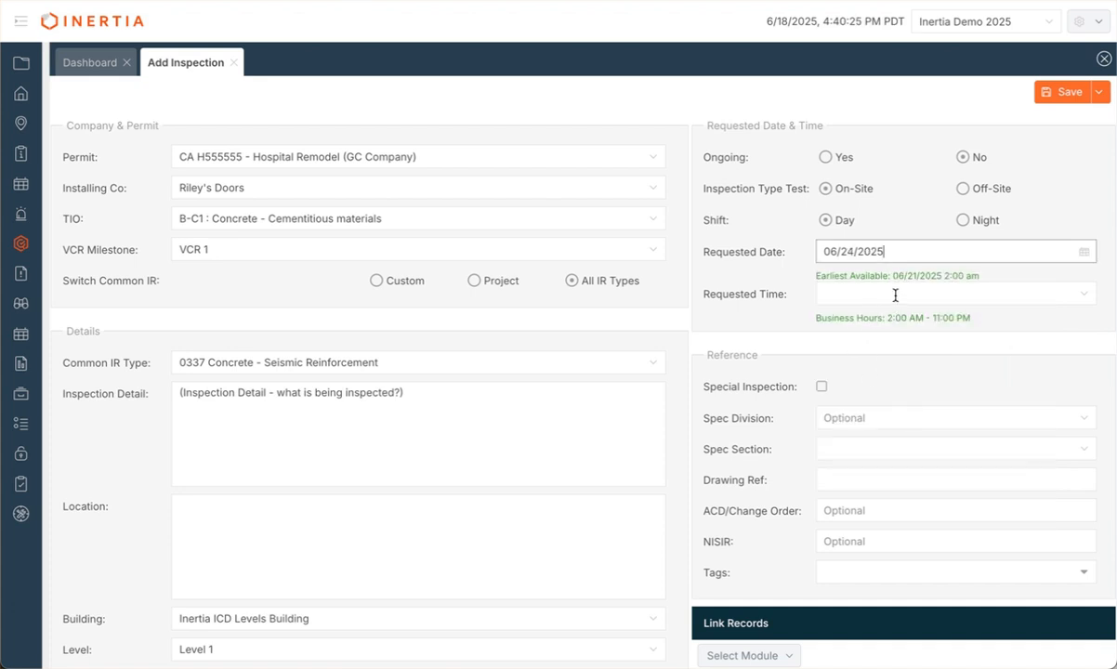
click(895, 295)
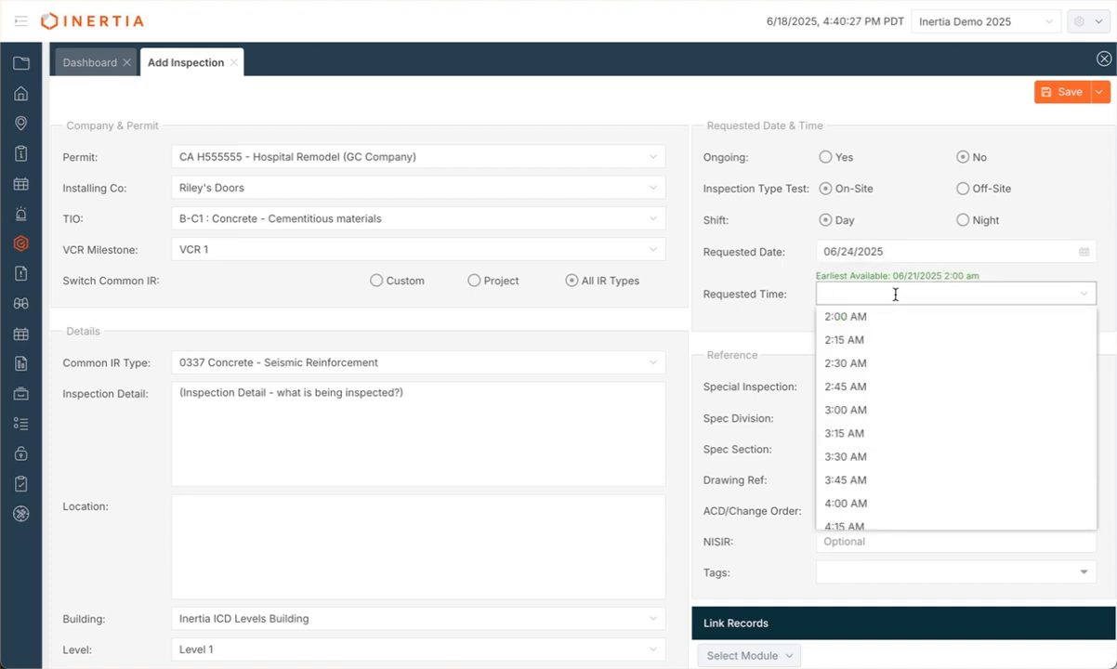
scroll(876, 471, down, 5)
scroll(885, 480, down, 1)
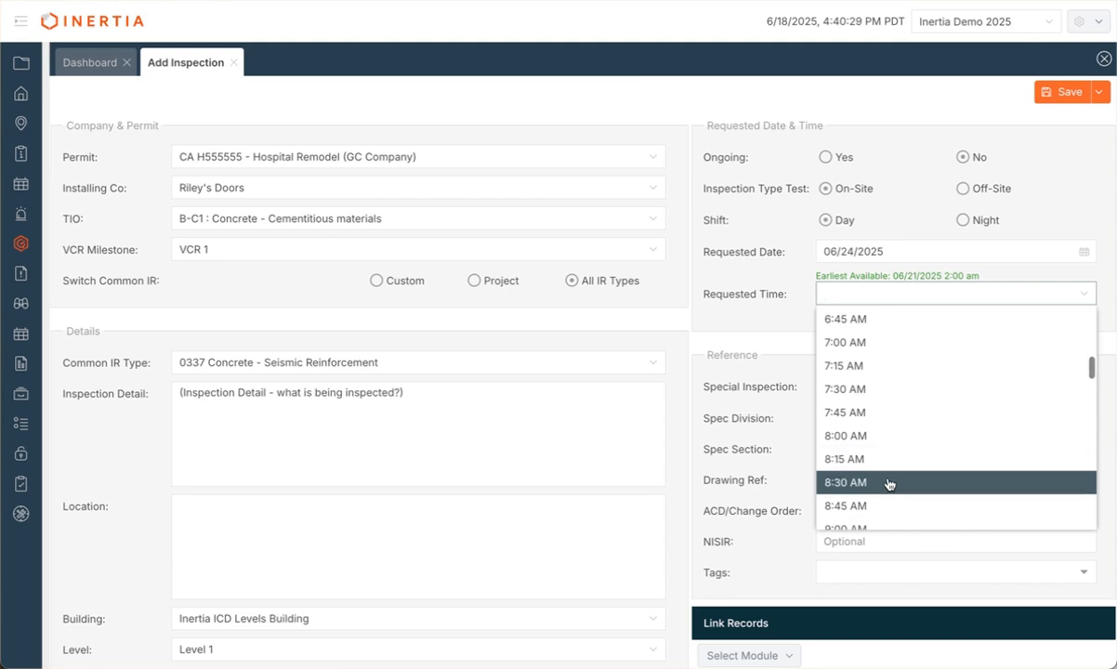
click(878, 390)
click(955, 347)
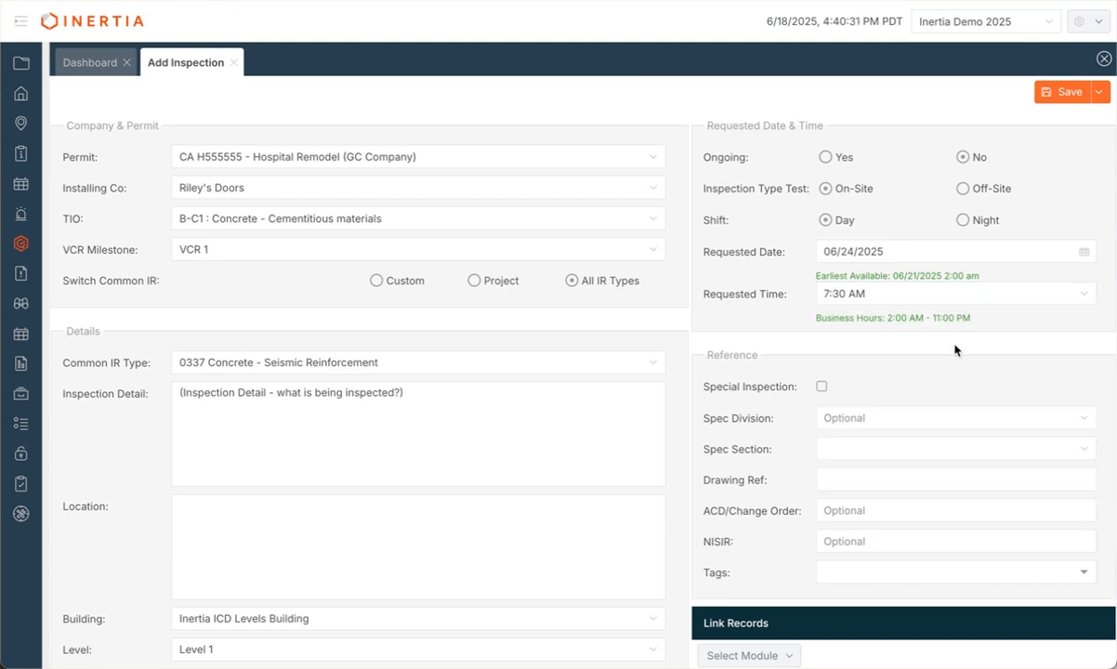
scroll(883, 409, down, 1)
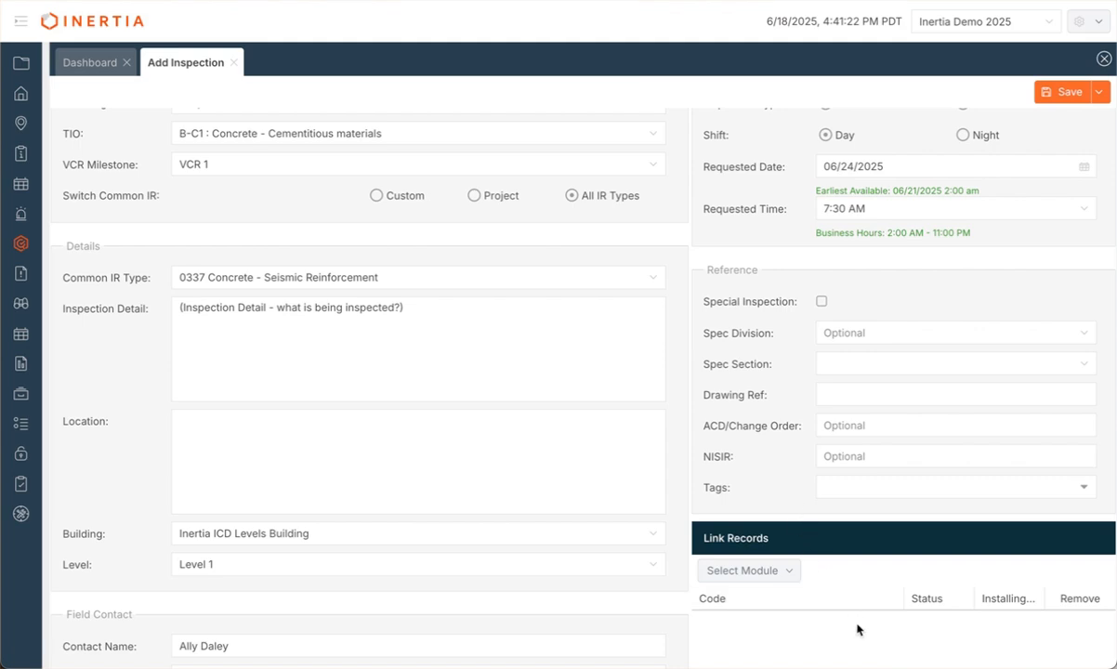
scroll(856, 631, down, 3)
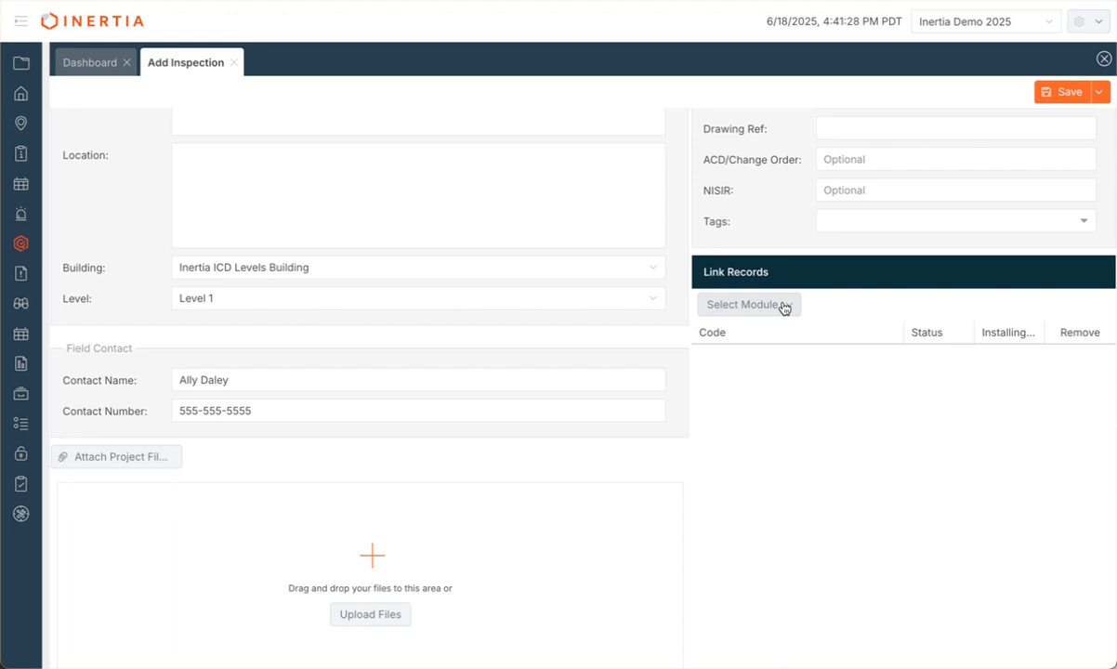
Step: Link inspection IR-0023 (Riley's Doors, status NEW) to the new inspection as a related record
click(785, 309)
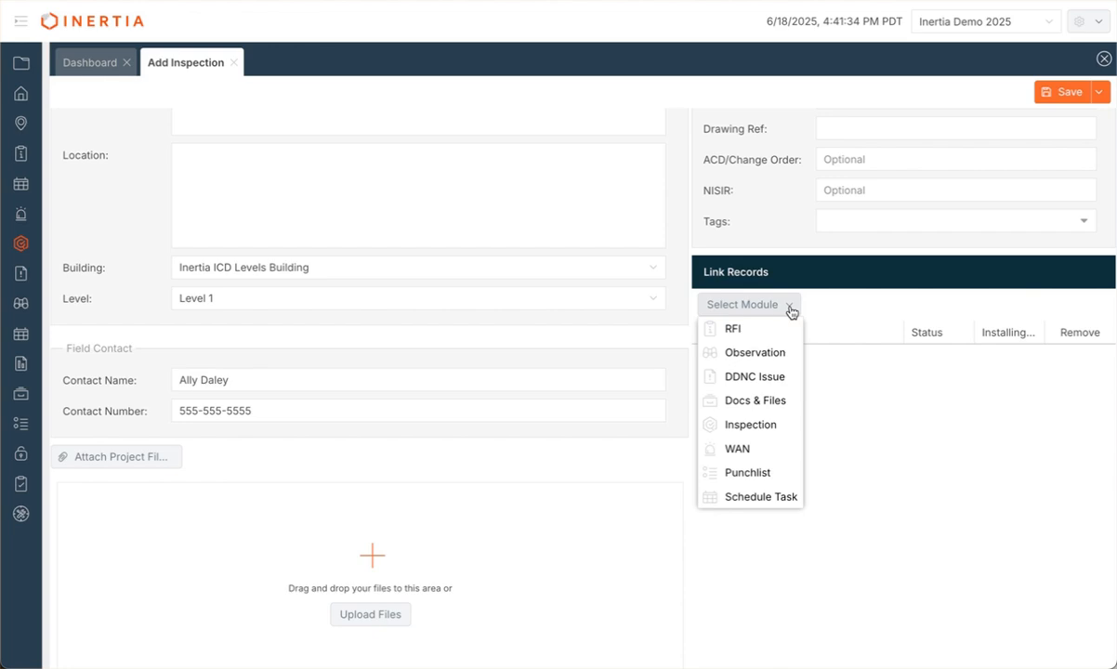
click(781, 431)
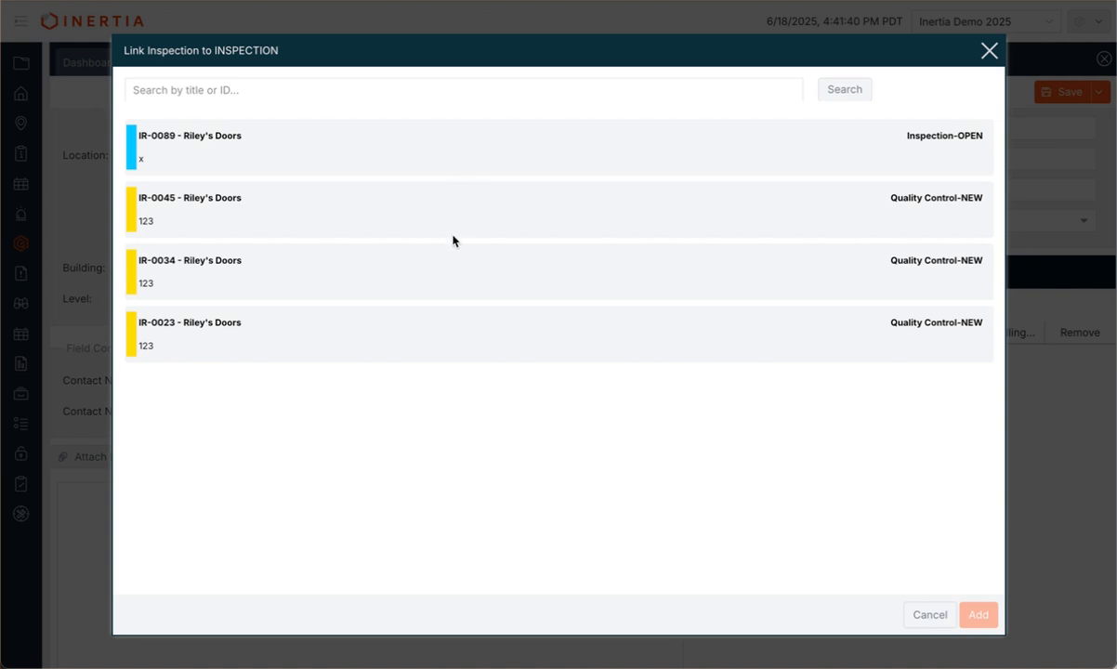
click(447, 345)
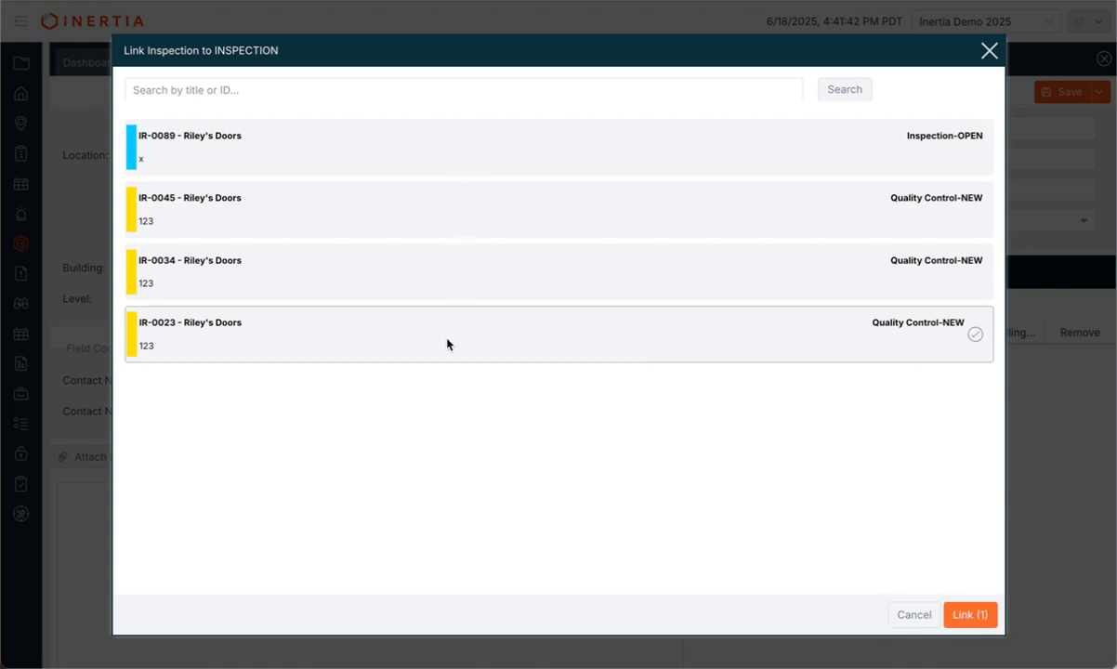
click(965, 617)
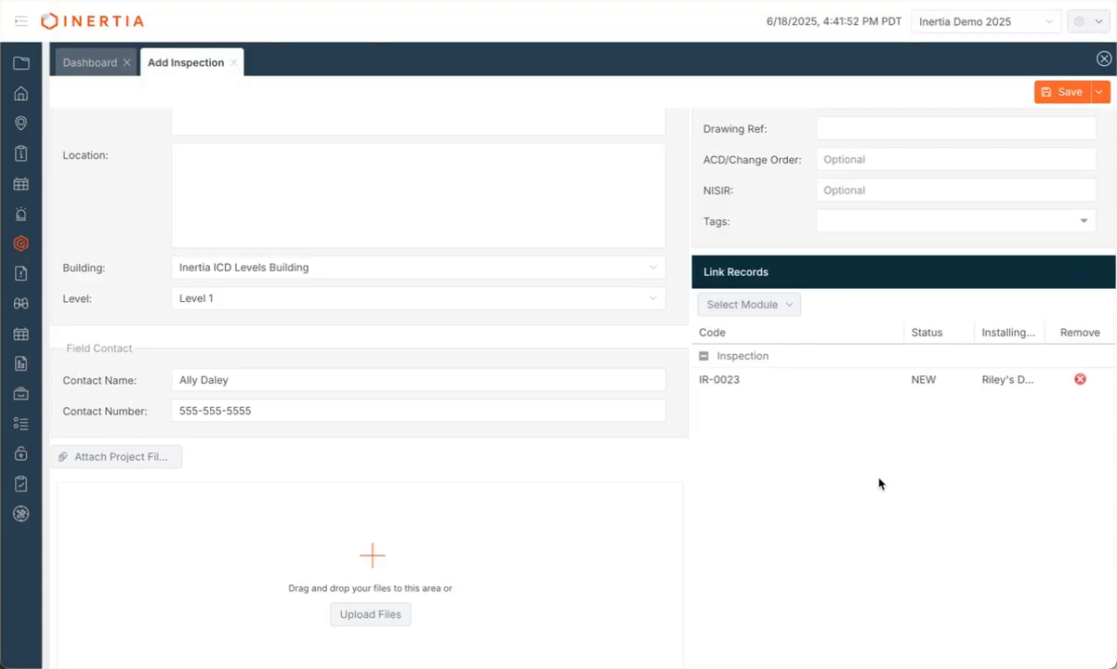
scroll(879, 481, up, 3)
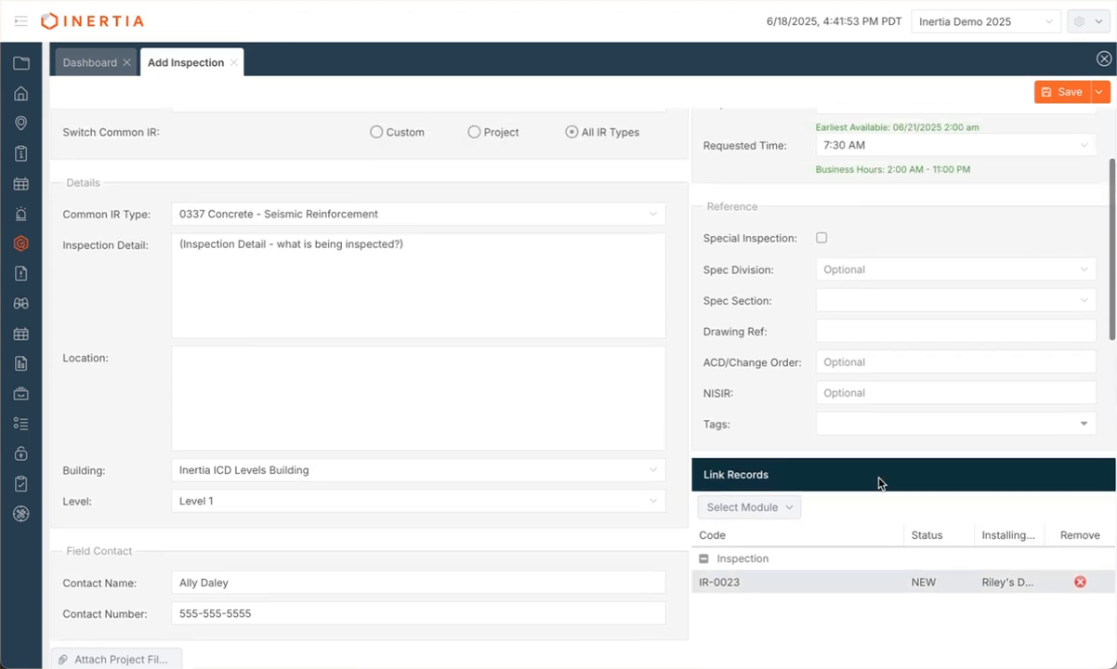
scroll(879, 482, up, 3)
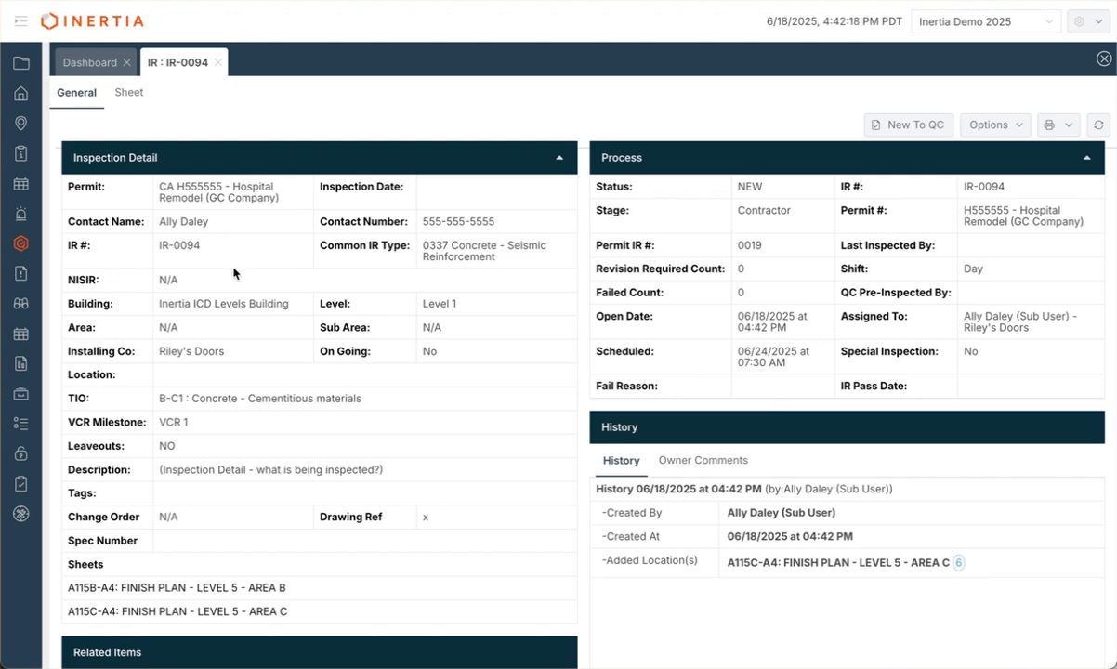
Step: Show IR-0094's sheet view with the Level 5 Area B and Area C finish plans
click(129, 97)
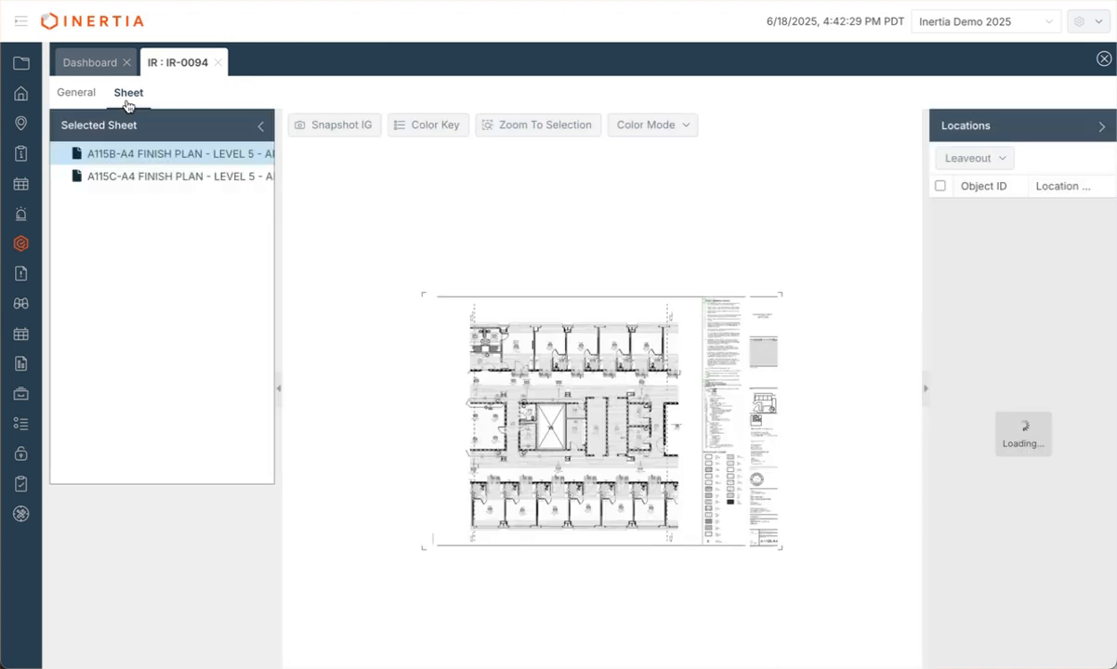
Step: Zoom and pan the floor plan to inspect the highlighted rooms
scroll(520, 377, up, 5)
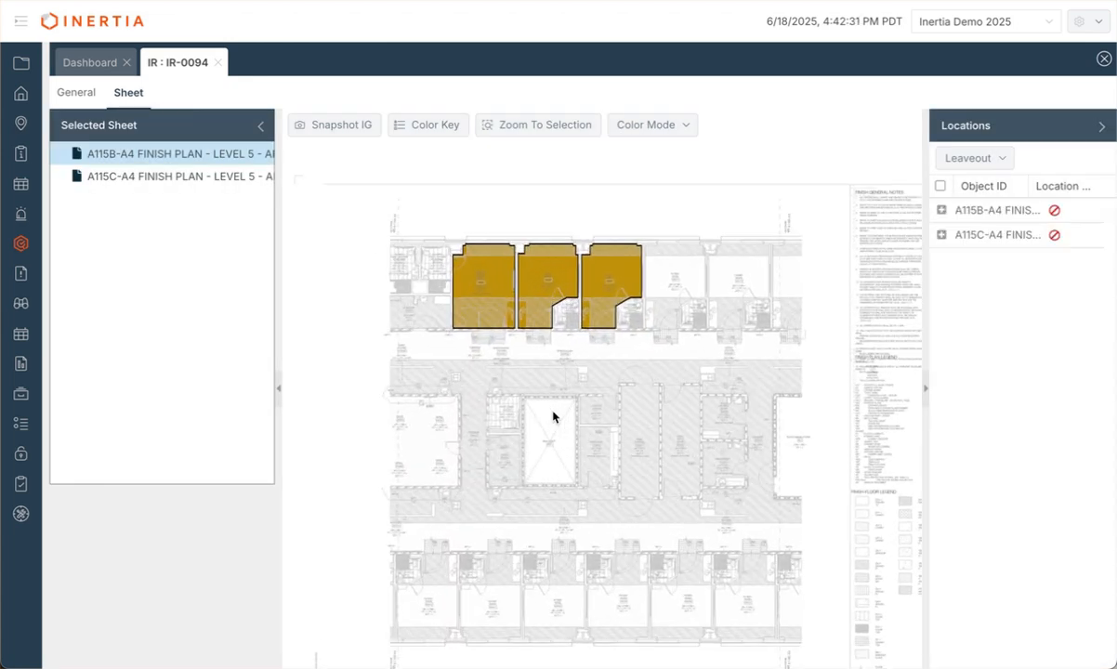
drag(523, 366, 542, 480)
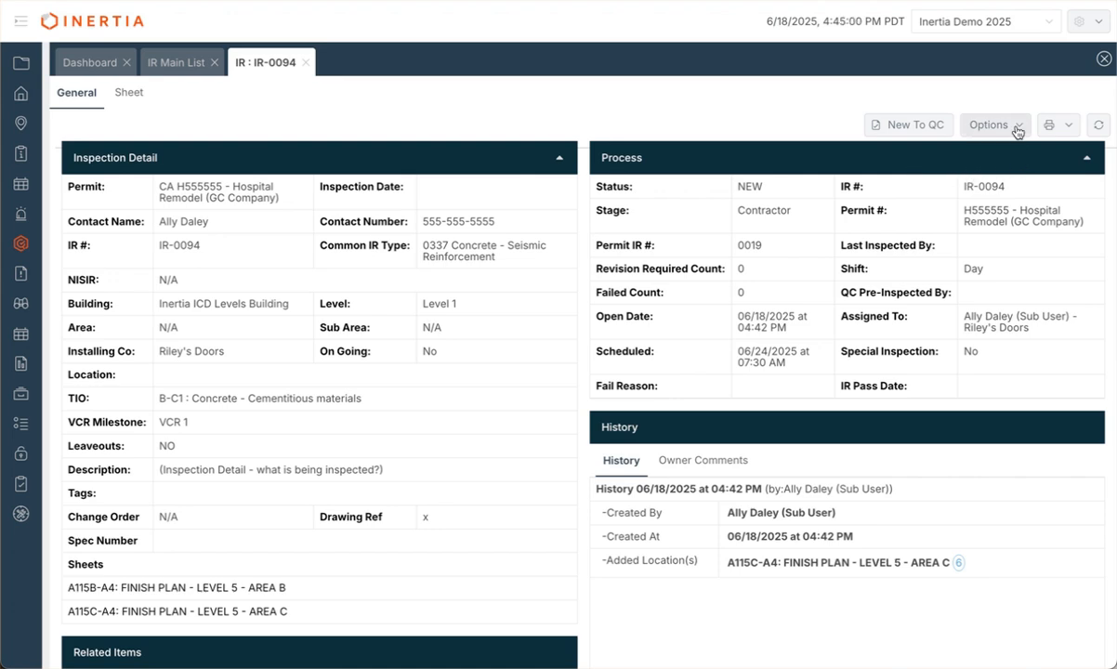
click(985, 124)
click(1057, 124)
click(993, 124)
mouse_move(976, 151)
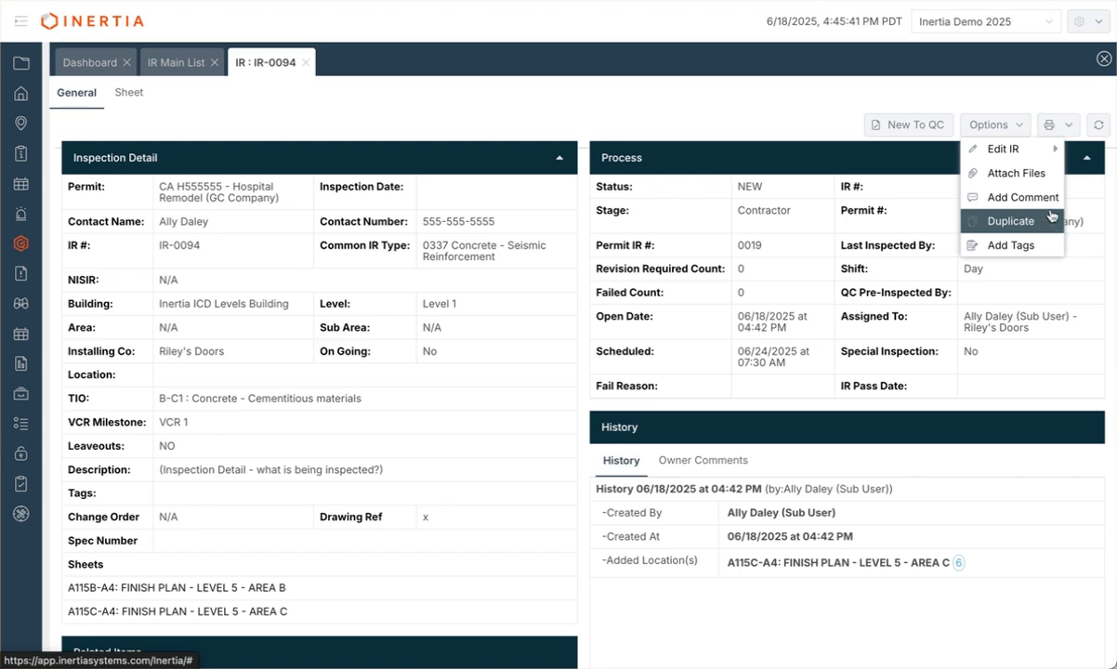
click(1058, 123)
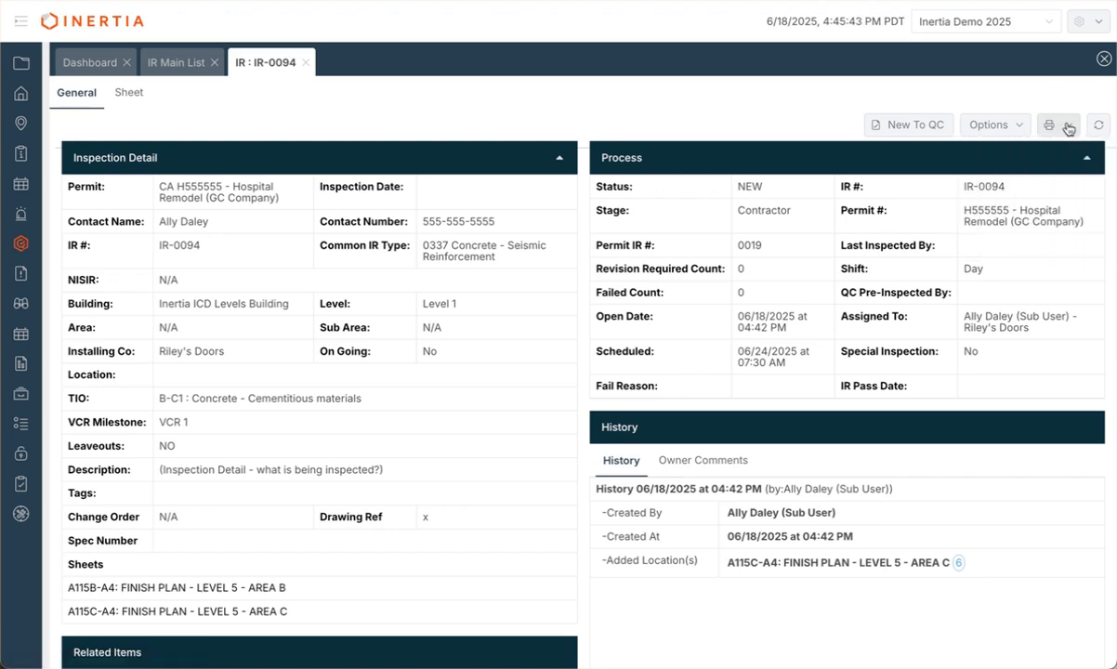
click(1068, 126)
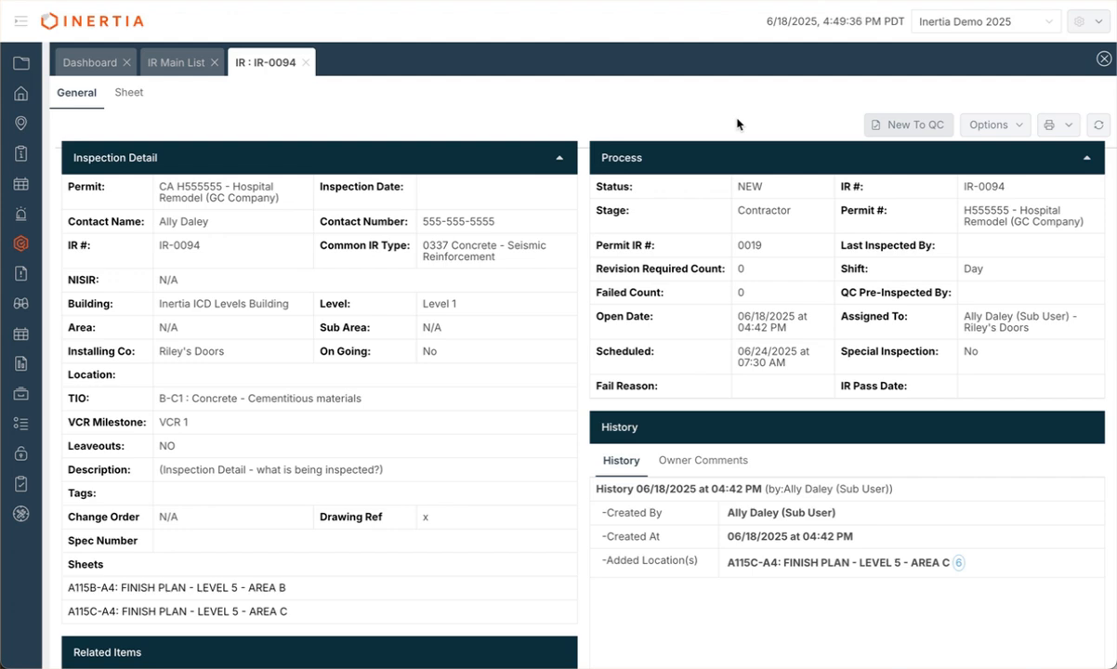
Step: Start sending IR-0094 to GC/QC with the Riley's Doors sub user as QC performer
click(919, 132)
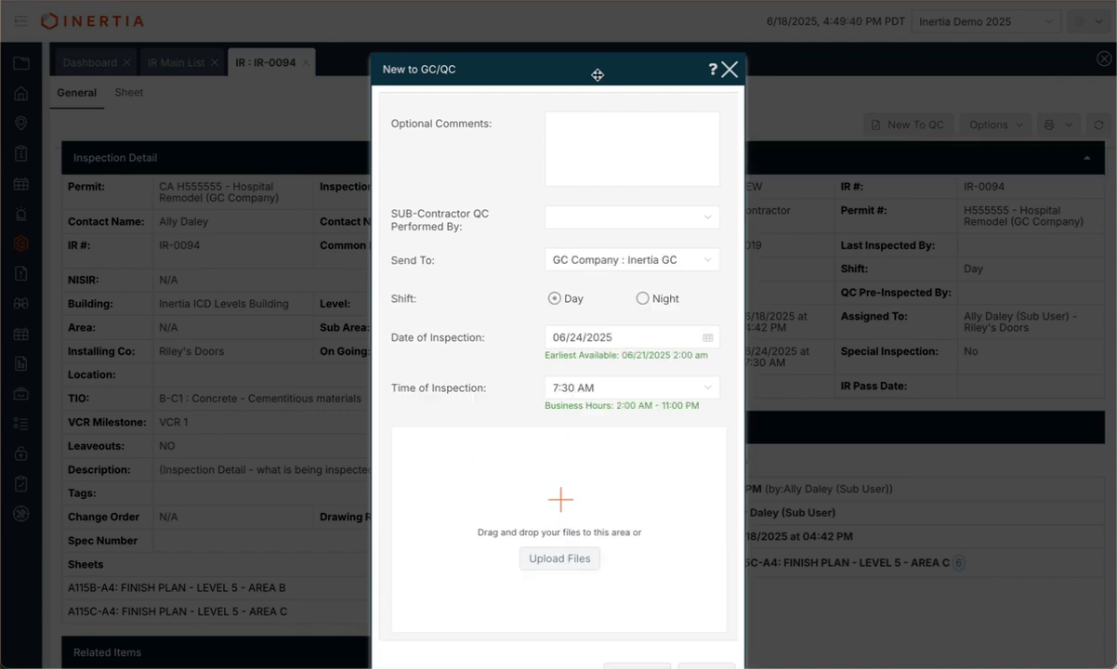
drag(596, 74, 605, 32)
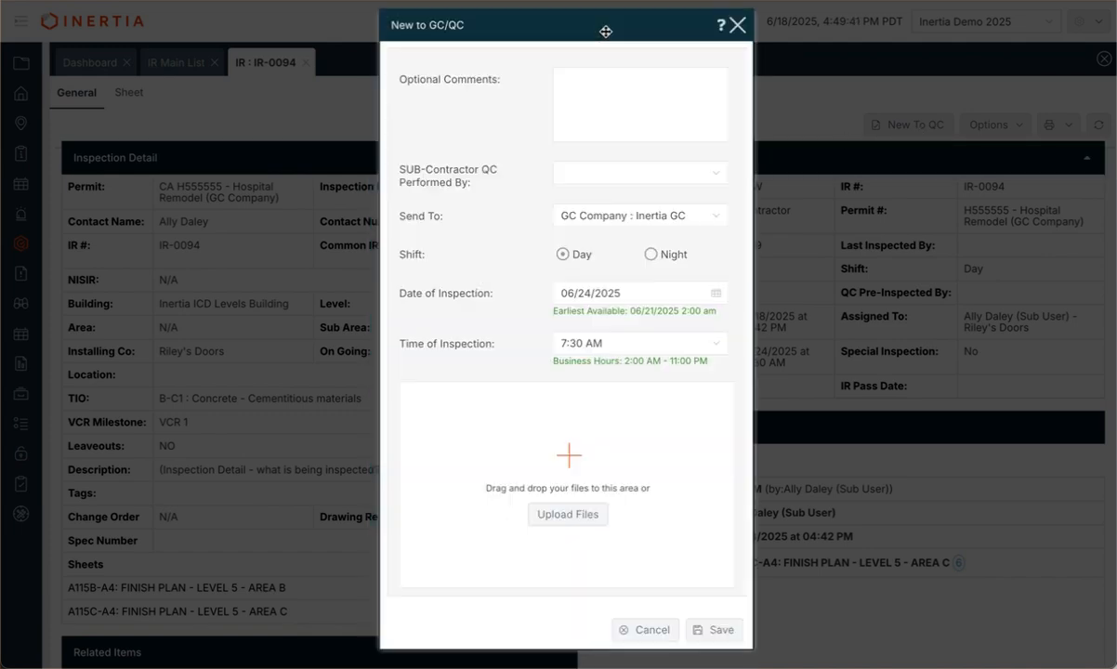
click(600, 108)
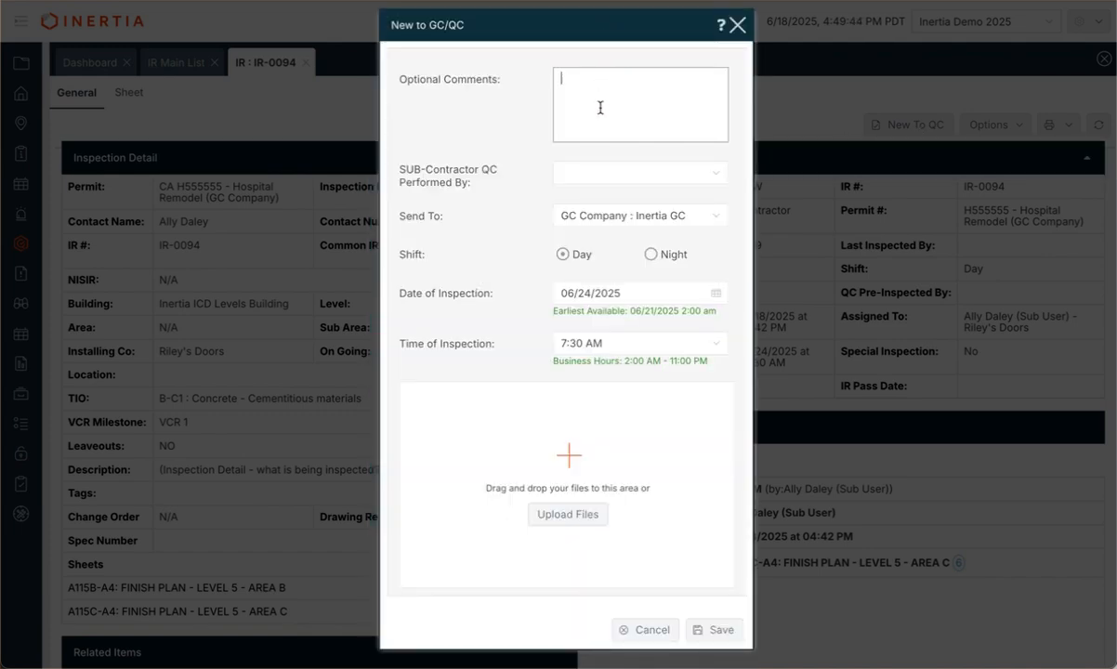
click(724, 178)
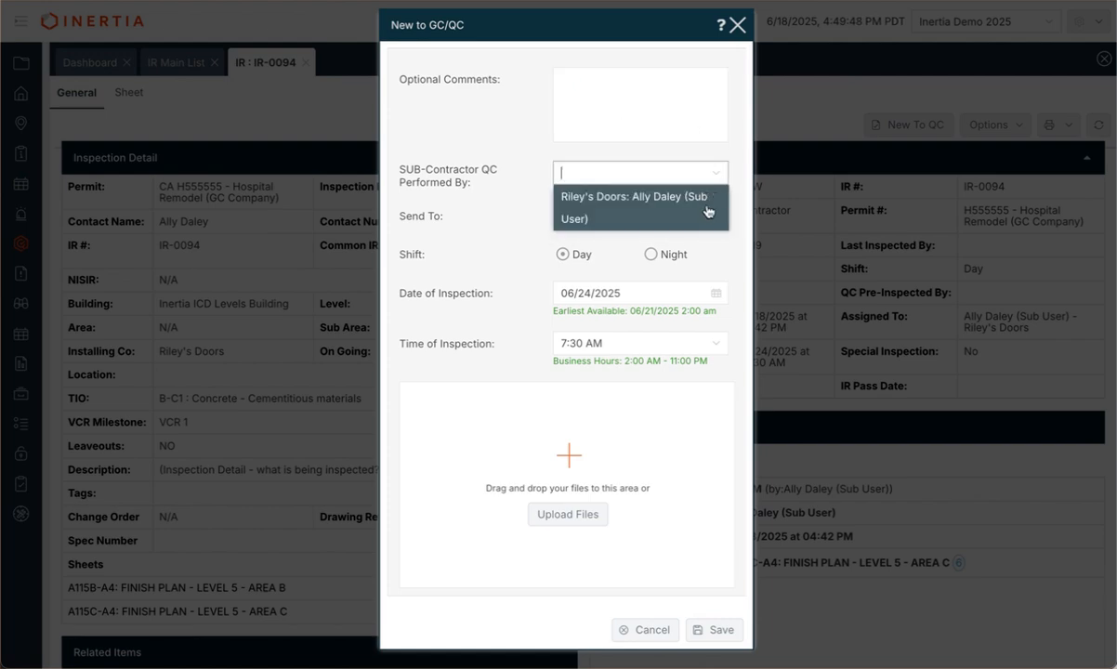
click(708, 212)
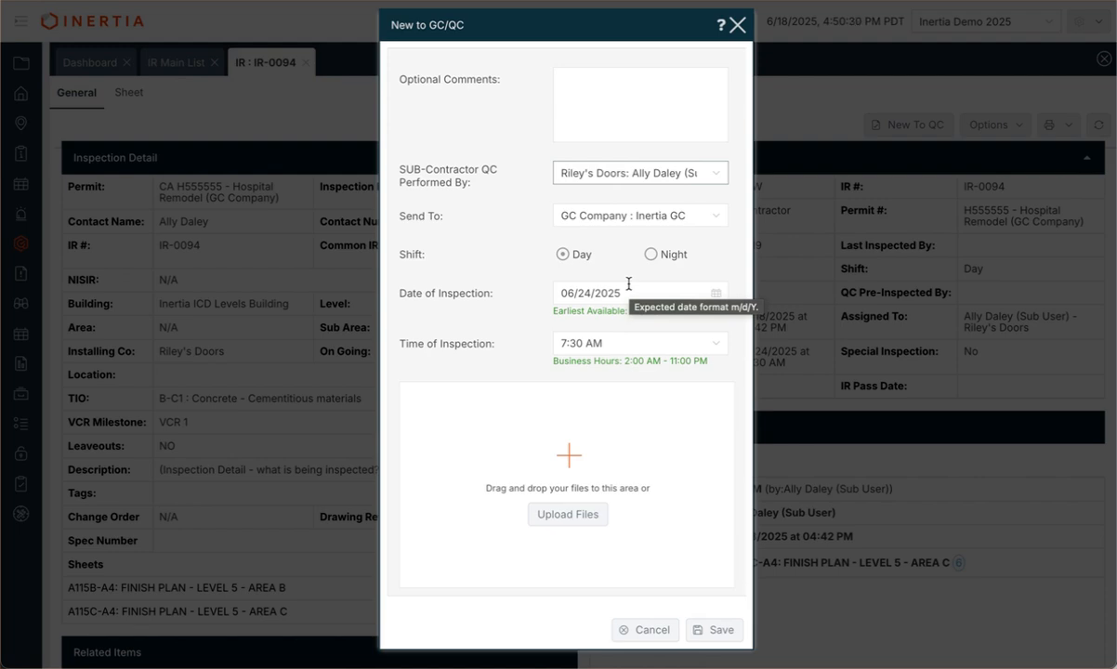
Step: Schedule the inspection for 06/25/2025 at 9:15 AM and save the send form
click(715, 292)
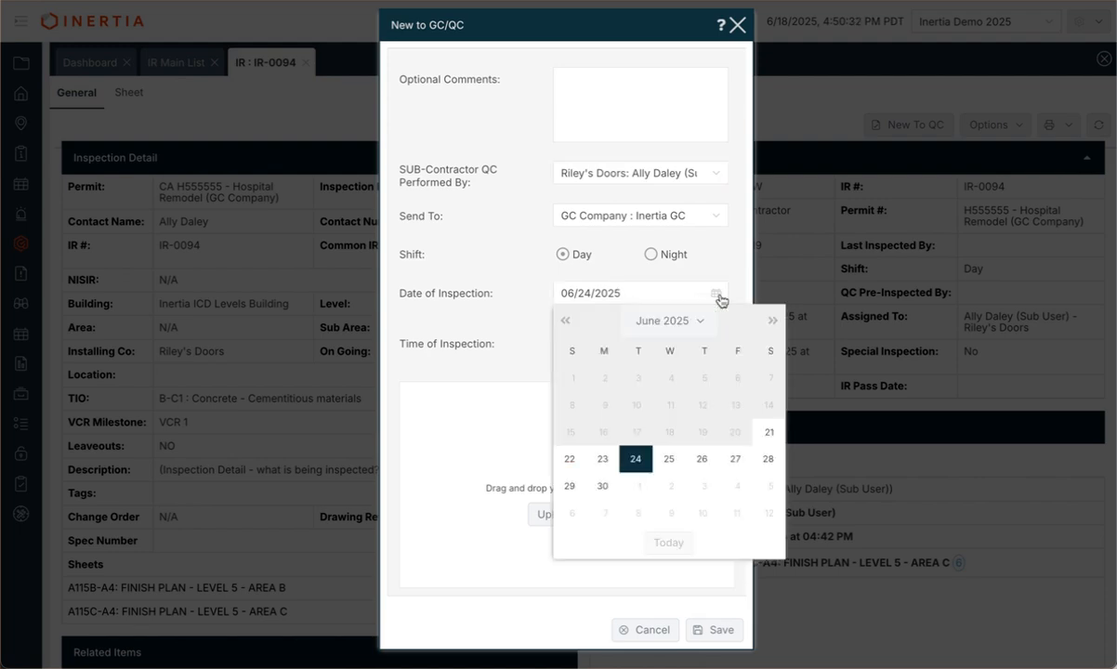
click(668, 459)
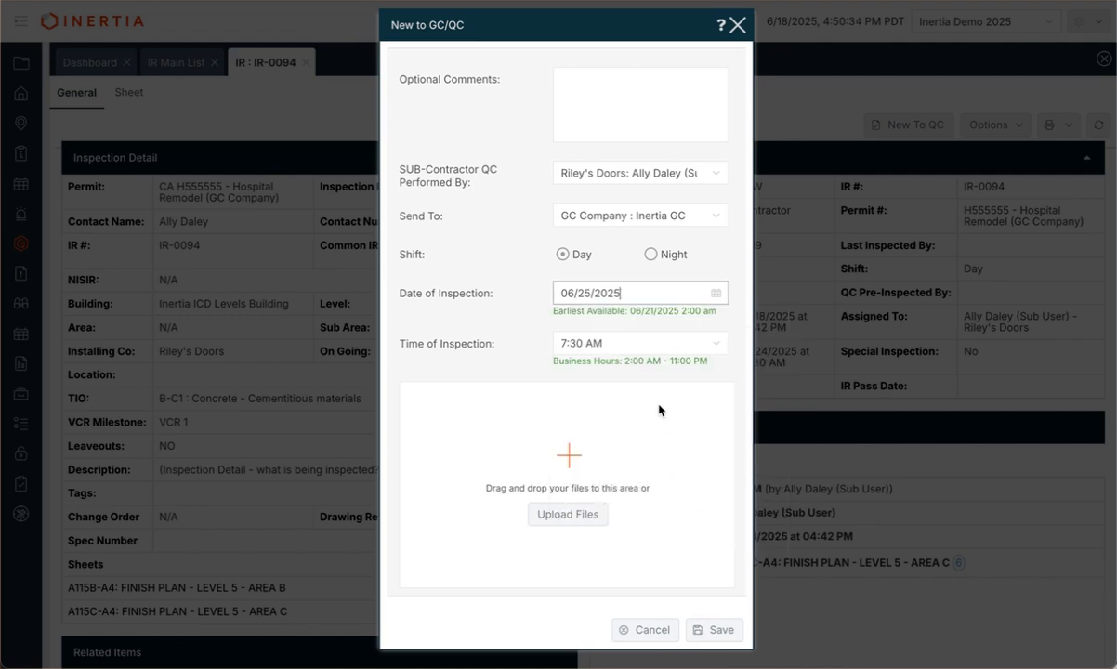
click(645, 338)
scroll(585, 488, down, 5)
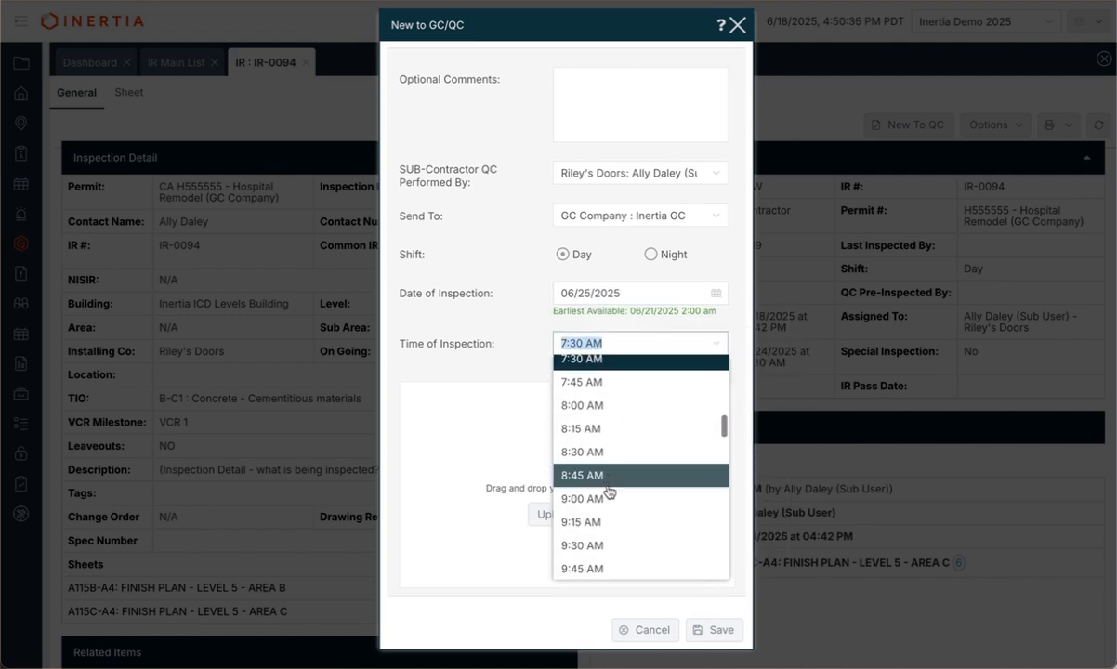
click(600, 528)
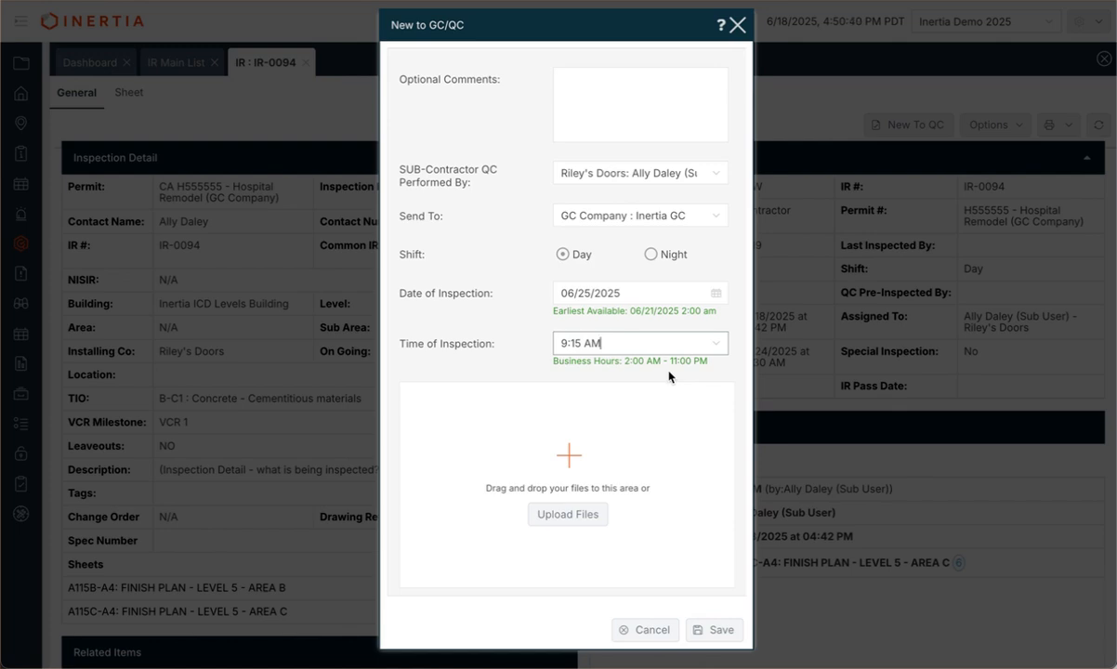
click(721, 631)
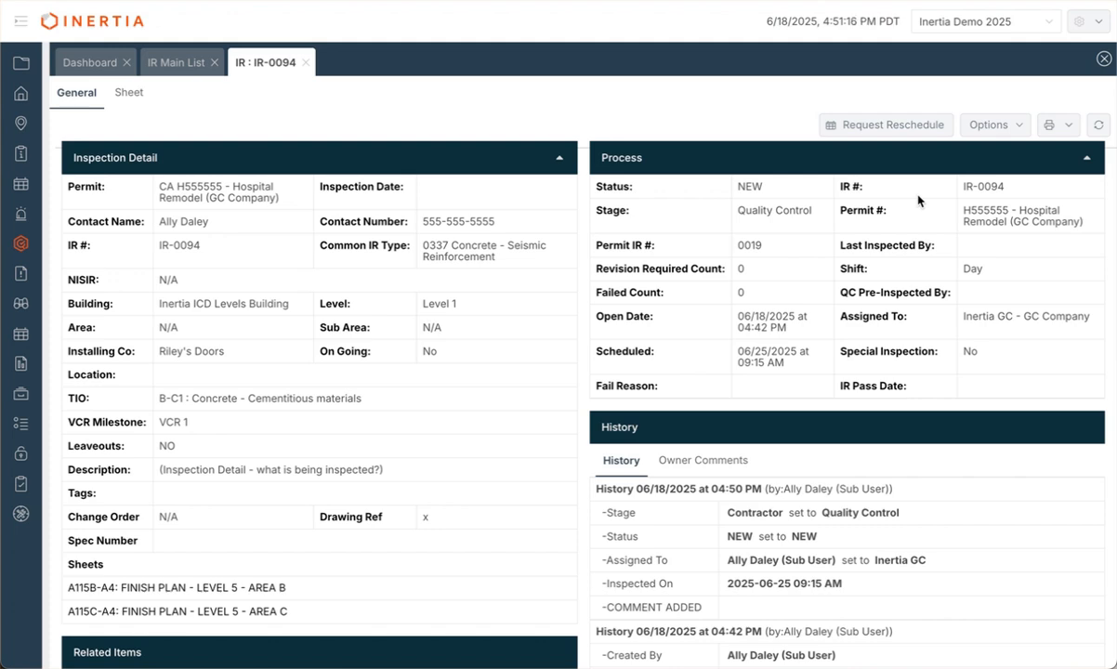
Step: Bring up the Request Reschedule form and close it without submitting
click(920, 127)
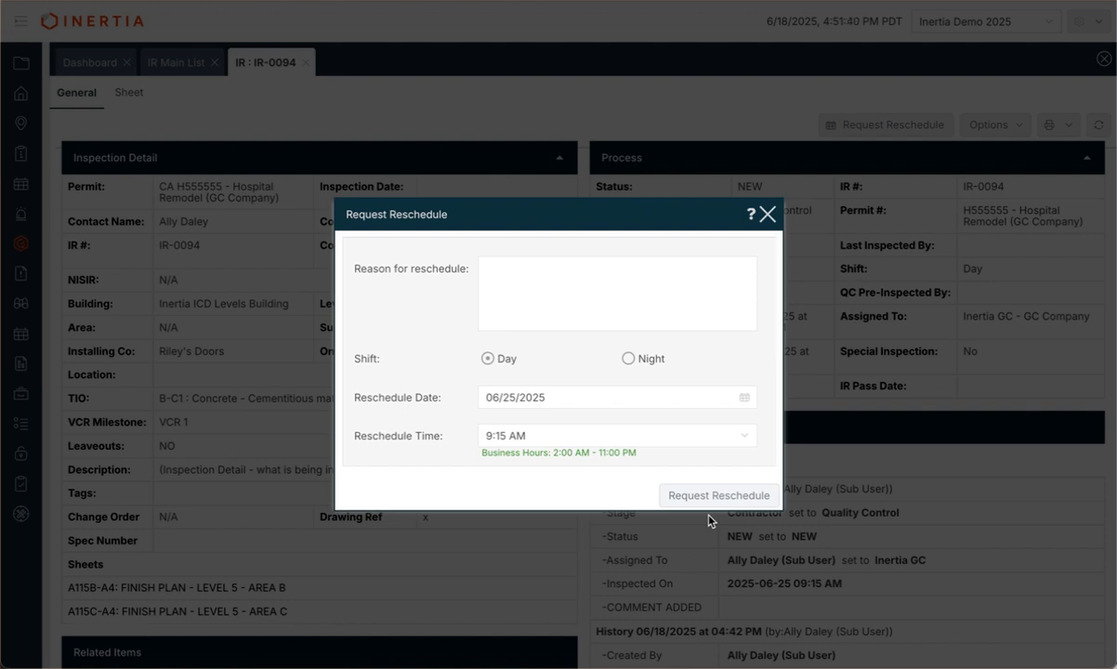
click(767, 216)
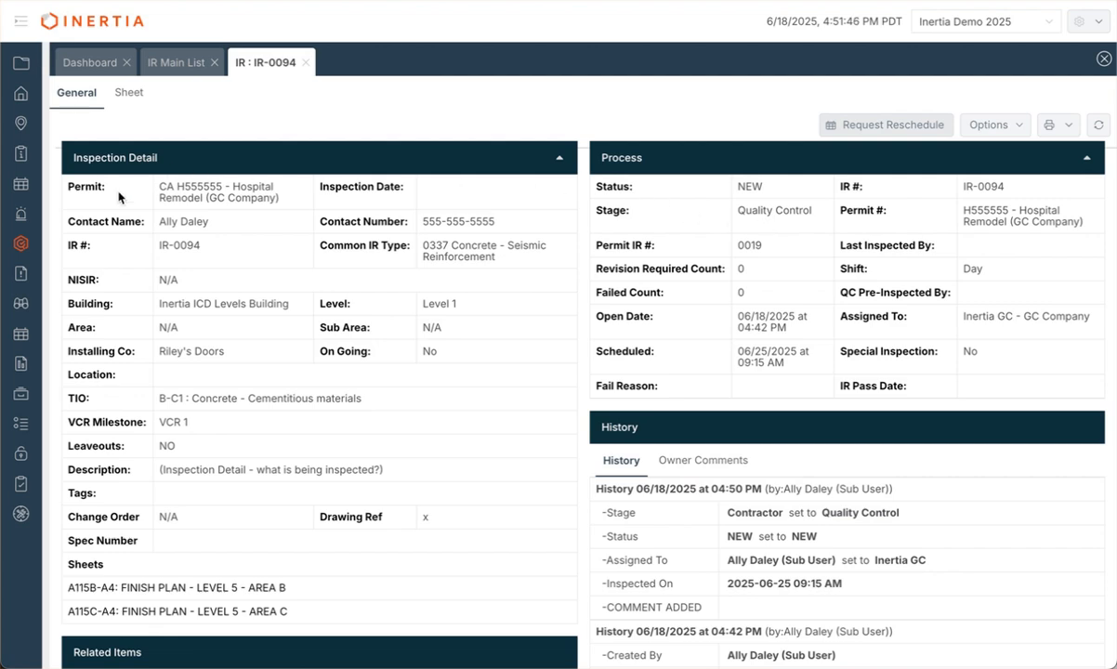
mouse_move(23, 241)
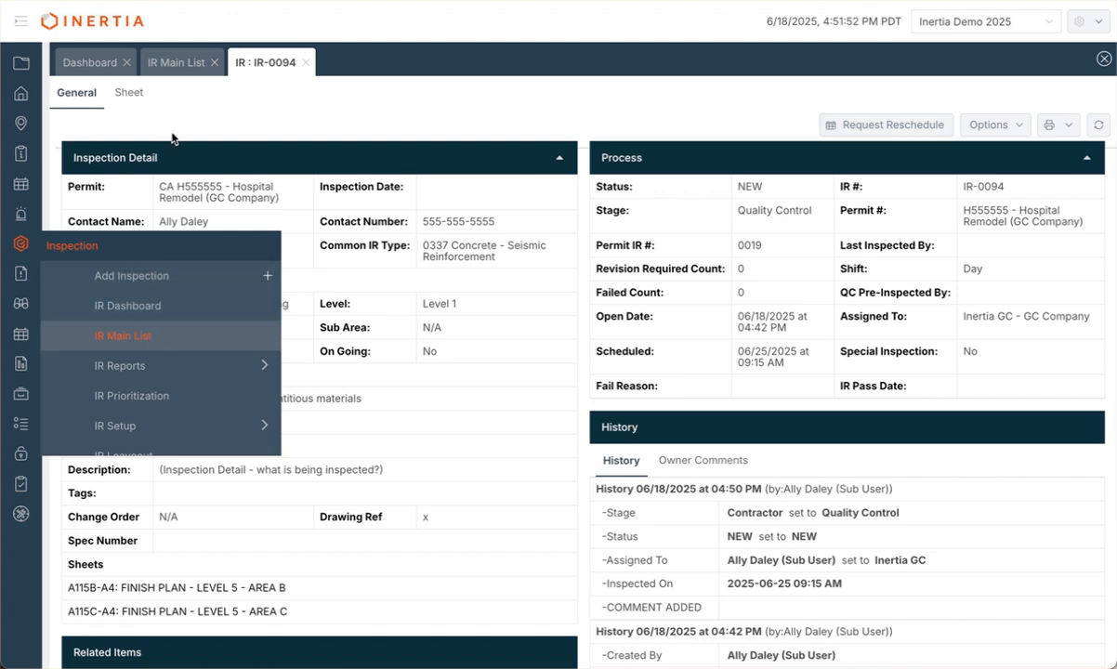
Step: Check IR-0094 in the IR Main List, then switch to the IR Dashboard
click(176, 63)
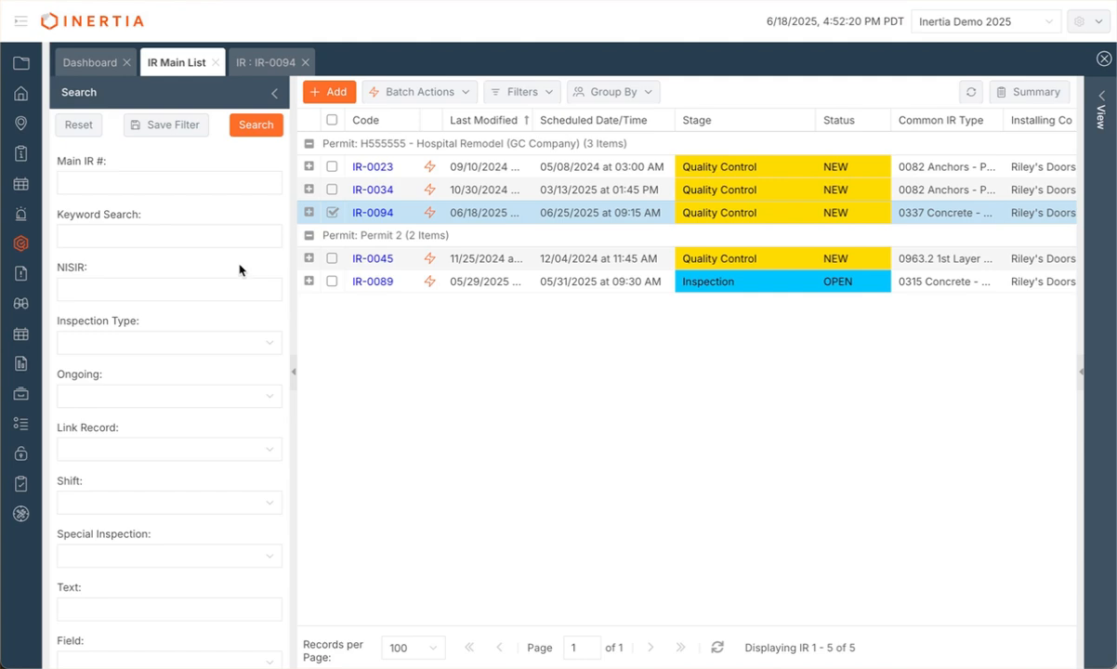
mouse_move(20, 242)
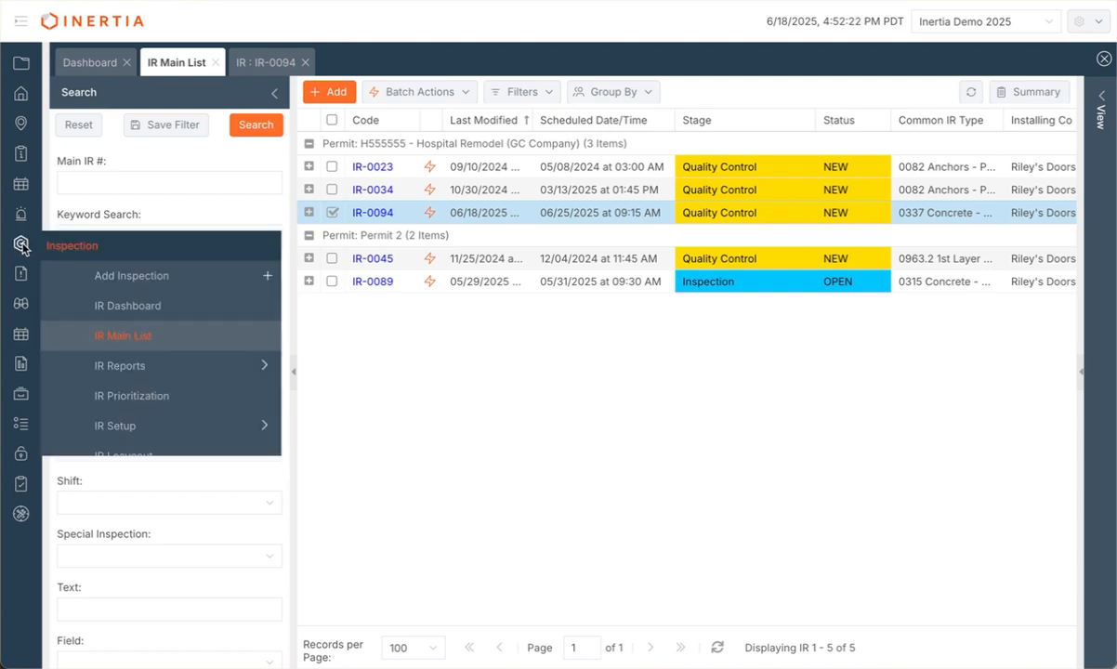
click(142, 314)
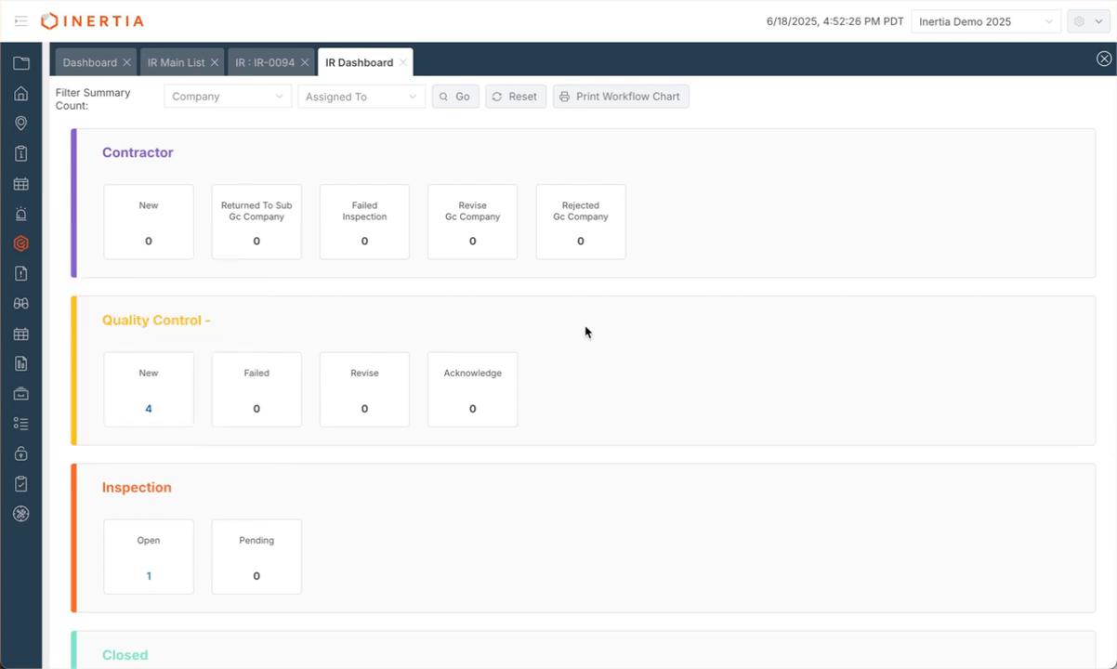
Step: Filter the IR Dashboard counts to the Riley's Doors company
scroll(526, 315, down, 1)
scroll(151, 223, up, 1)
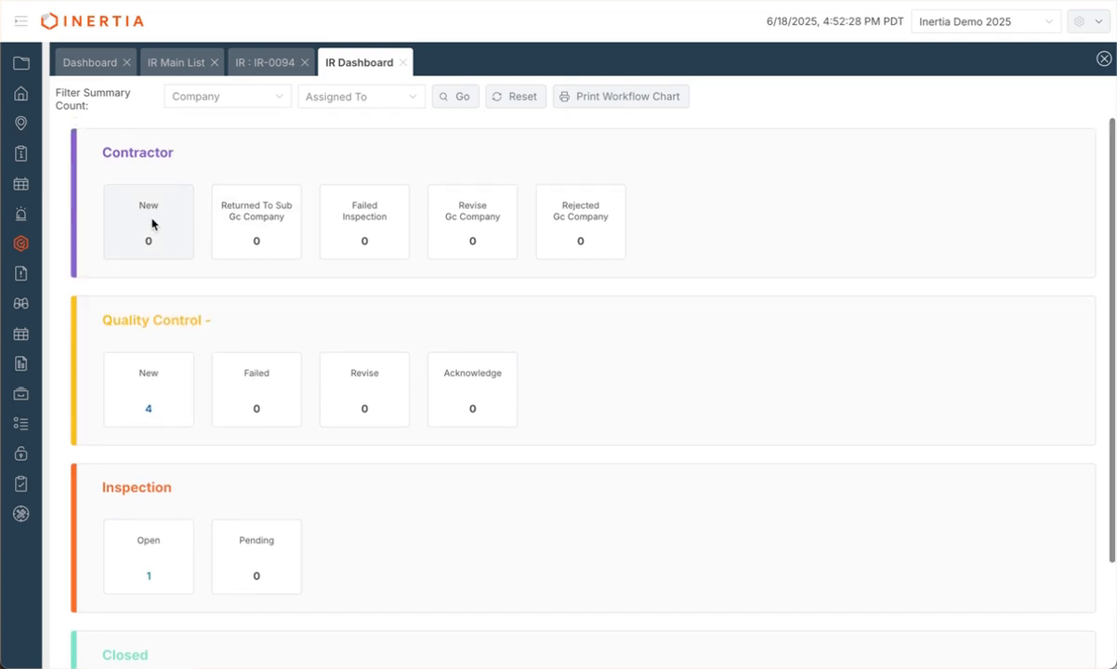
click(289, 97)
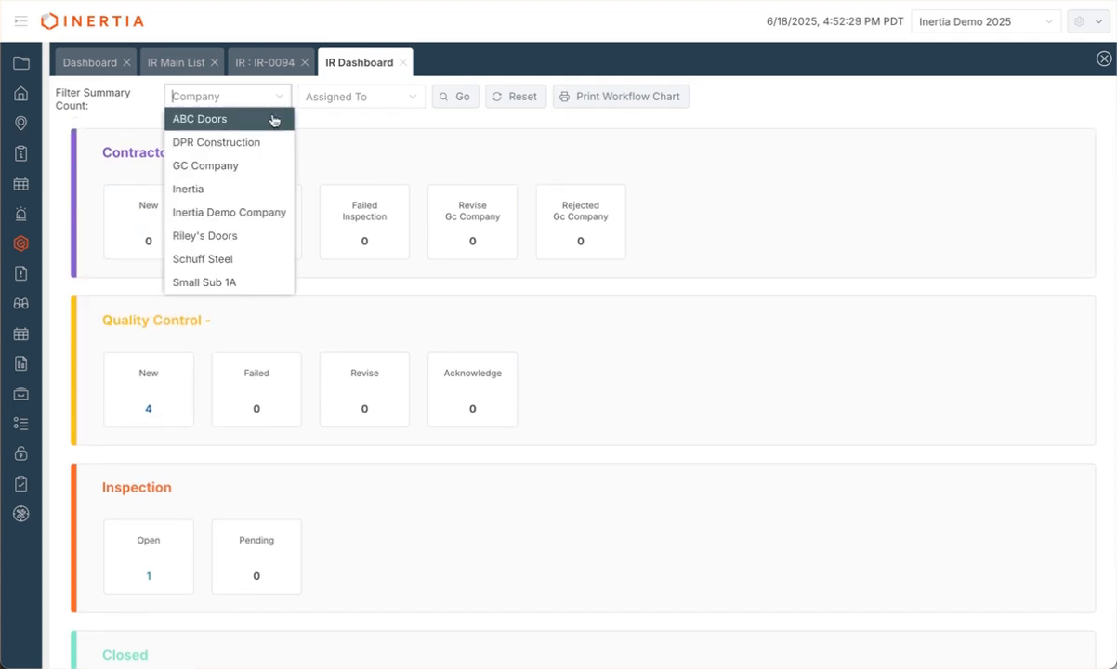
click(246, 238)
Step: List the 4 New Quality Control inspections from the dashboard count
scroll(326, 303, down, 1)
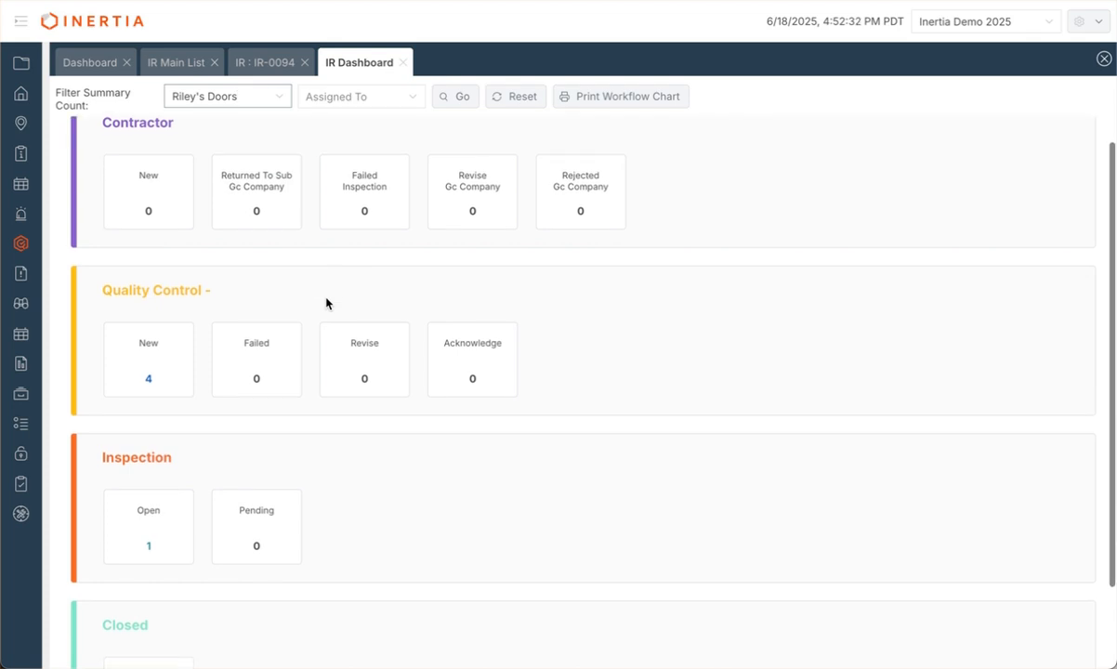
scroll(326, 302, up, 1)
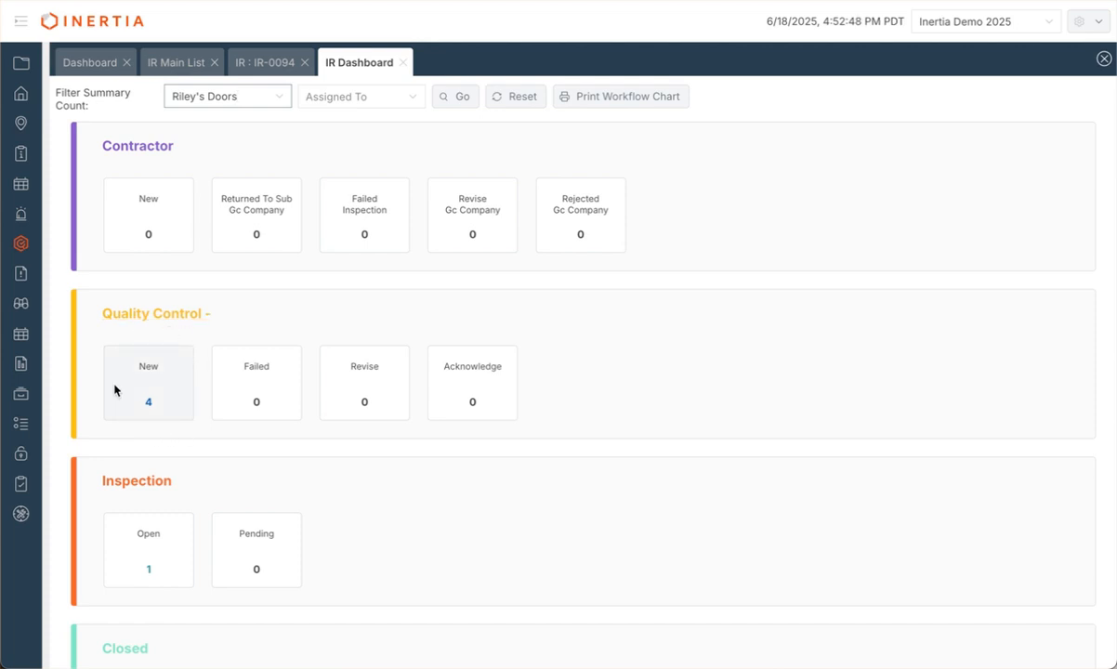
scroll(162, 571, down, 1)
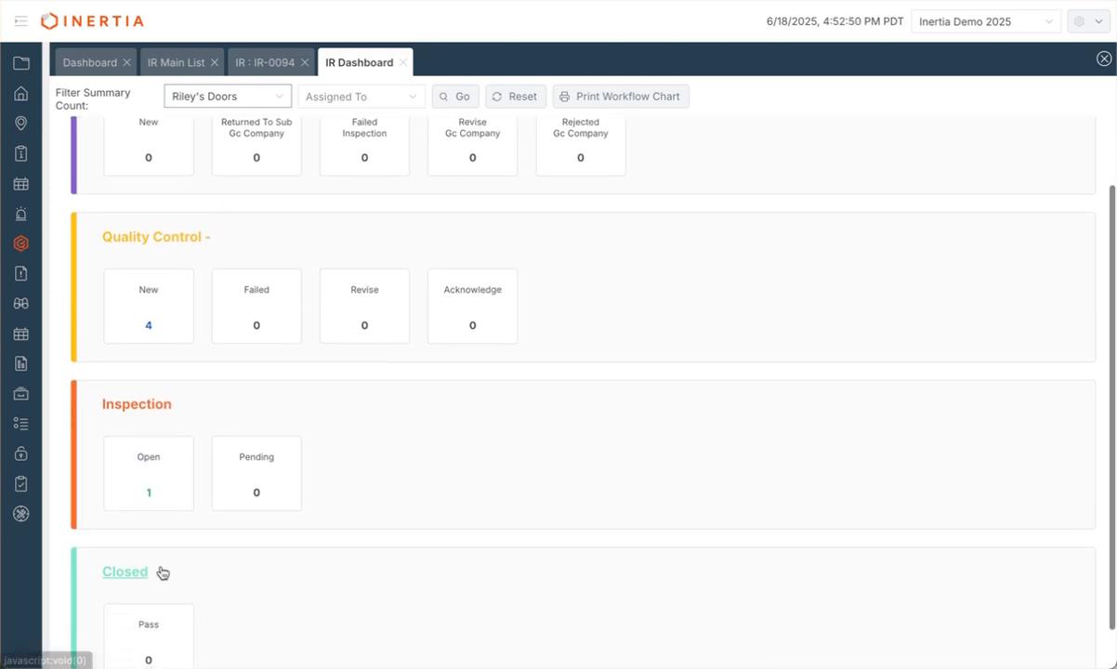
scroll(151, 510, down, 1)
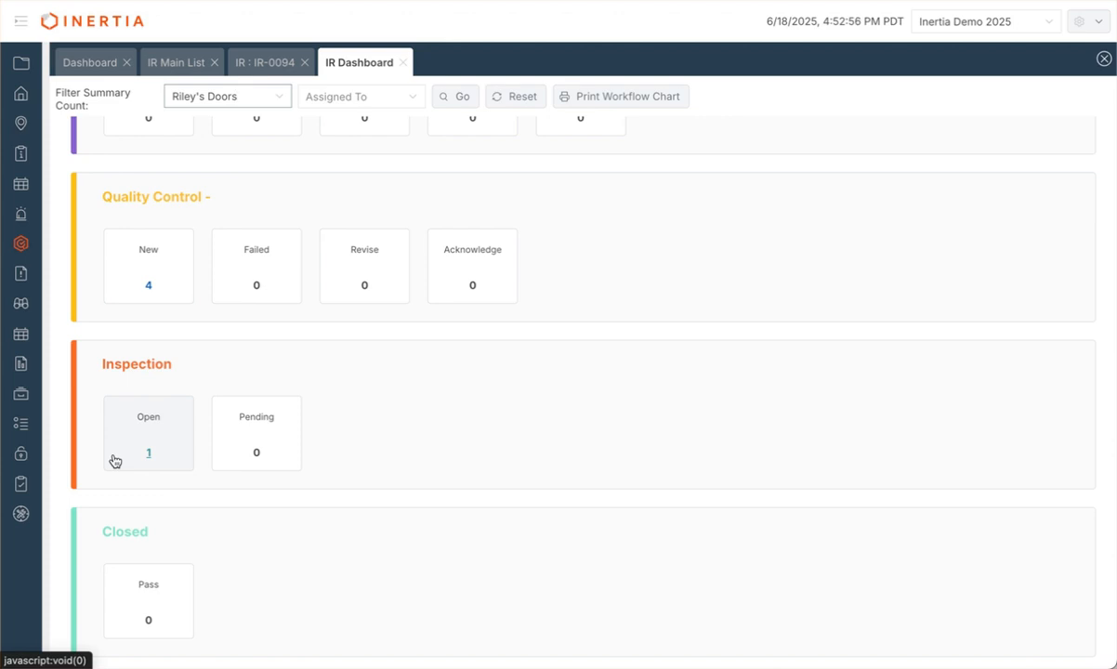
click(148, 287)
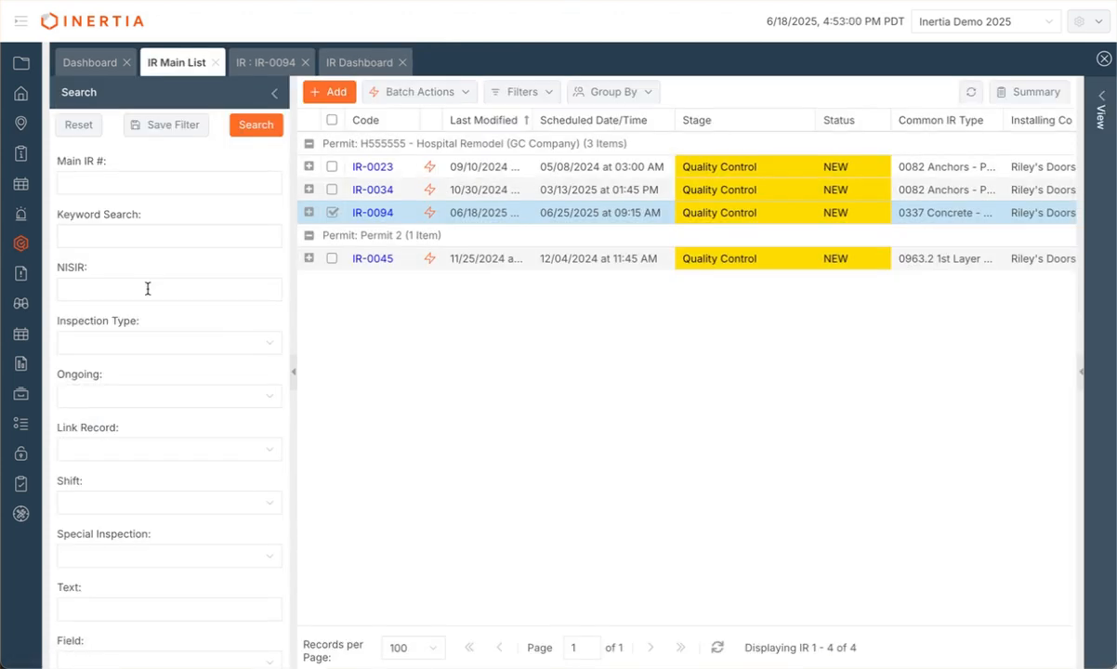